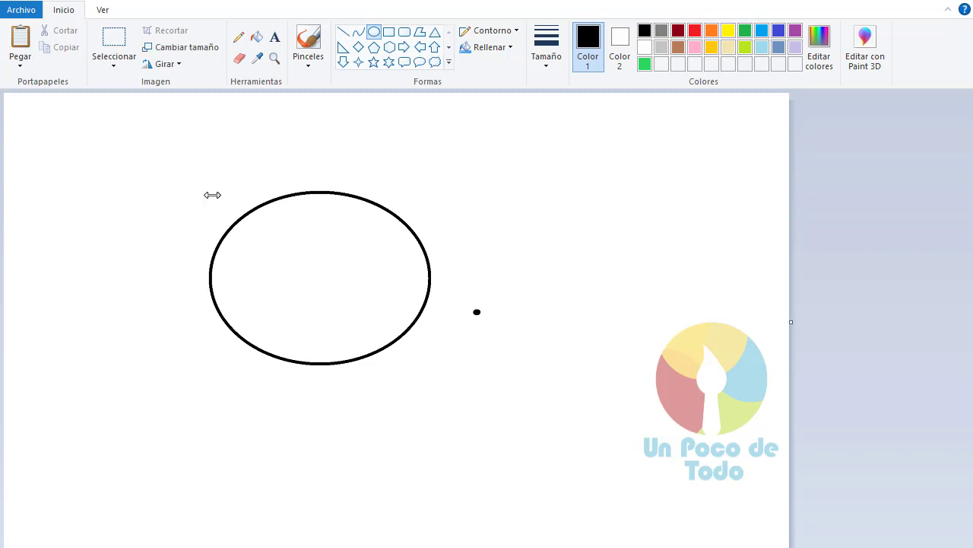
# Draw a wide, flat ellipse slightly wider than the head circle and position it so it overlaps the head's upper edge
pyautogui.moveTo(211, 166)
pyautogui.mouseDown()
pyautogui.moveTo(425, 239)
pyautogui.moveTo(451, 236)
pyautogui.mouseUp()
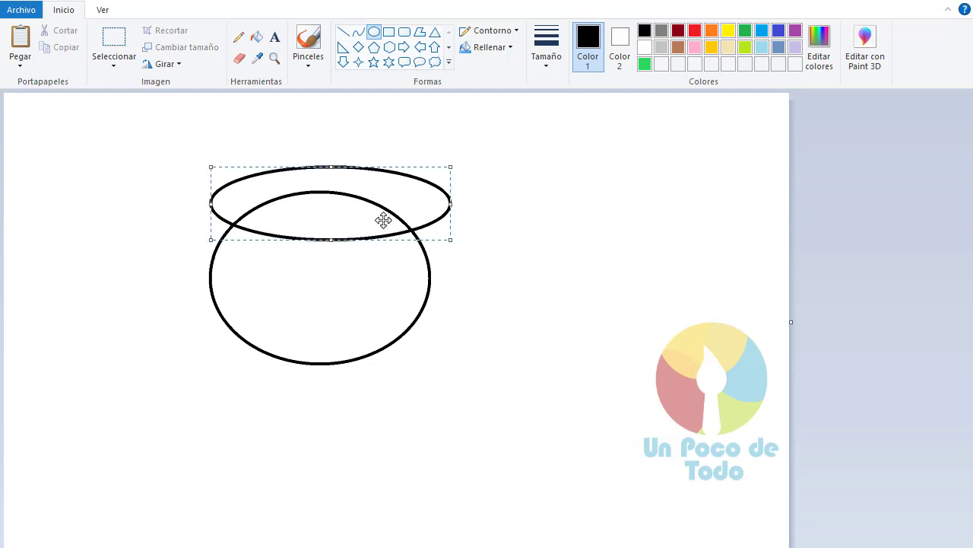
pyautogui.moveTo(383, 220); pyautogui.dragTo(370, 282)
pyautogui.moveTo(437, 268); pyautogui.dragTo(443, 269)
pyautogui.moveTo(195, 271); pyautogui.dragTo(193, 271)
pyautogui.moveTo(276, 274); pyautogui.dragTo(282, 191)
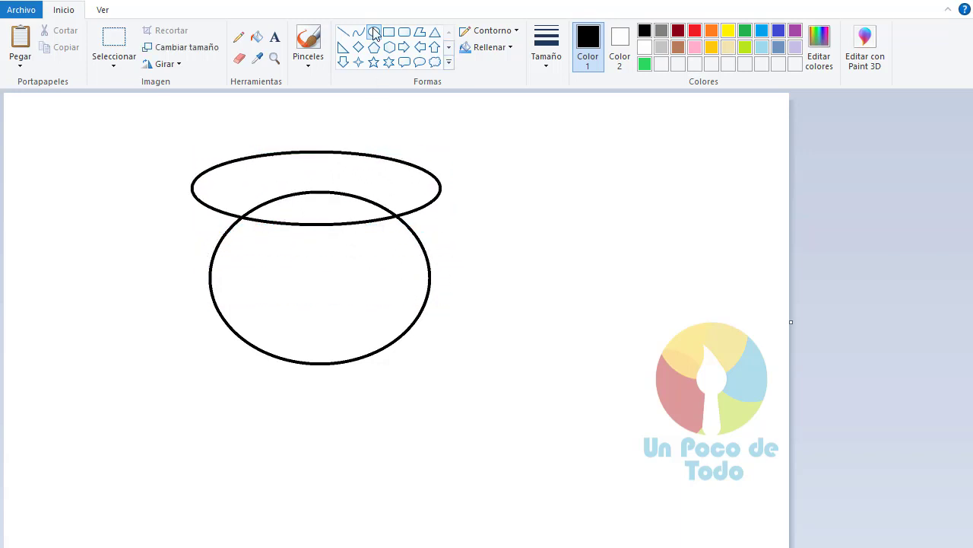
pyautogui.click(358, 31)
pyautogui.moveTo(440, 189)
pyautogui.mouseDown()
pyautogui.moveTo(430, 262)
pyautogui.moveTo(429, 213)
pyautogui.mouseUp()
pyautogui.click(430, 212)
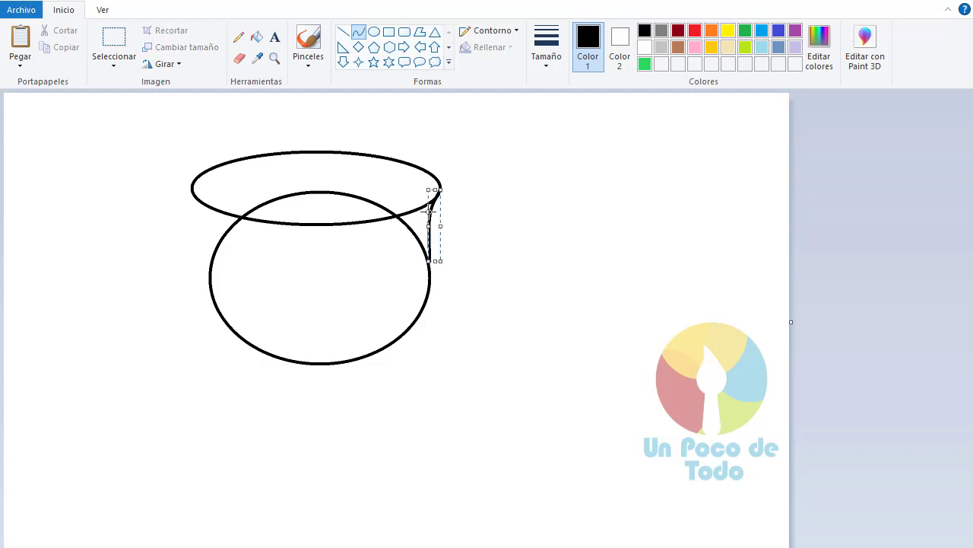
pyautogui.moveTo(438, 224)
pyautogui.mouseDown()
pyautogui.moveTo(428, 224)
pyautogui.moveTo(442, 228)
pyautogui.mouseUp()
pyautogui.click(465, 248)
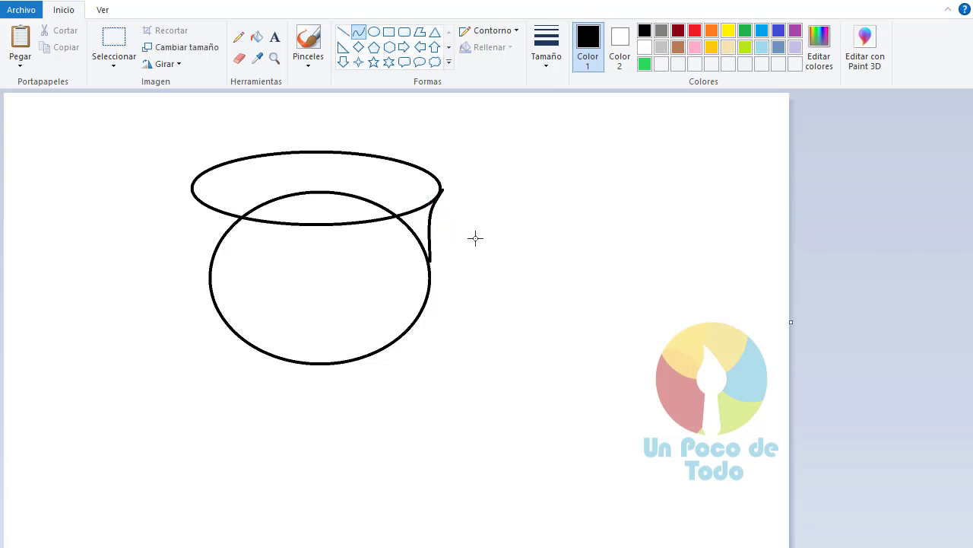
pyautogui.hotkey('ctrl', 'z')
# Draw a curve from the flat ellipse's right end down to the head's right side, bent inward near its upper end
pyautogui.moveTo(440, 189); pyautogui.dragTo(430, 275)
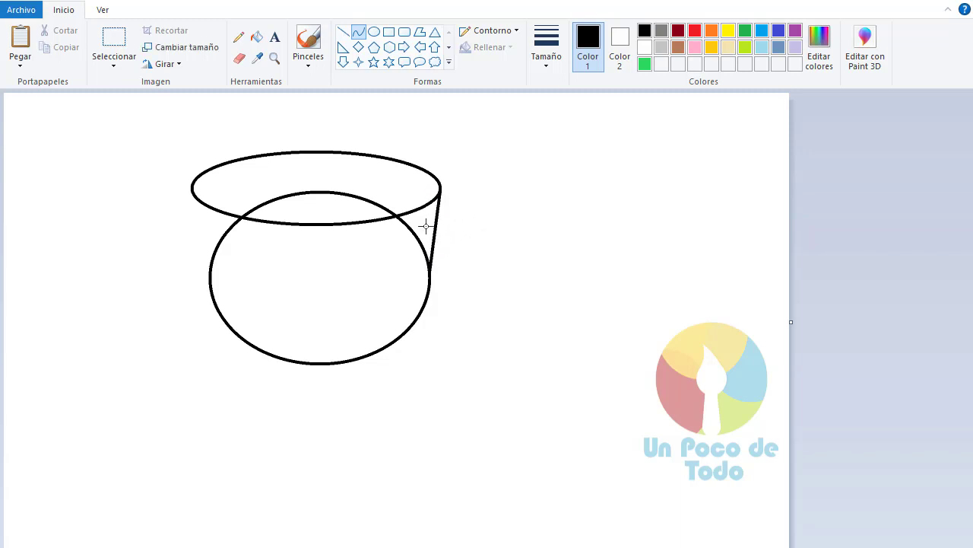
pyautogui.moveTo(427, 226); pyautogui.dragTo(441, 159)
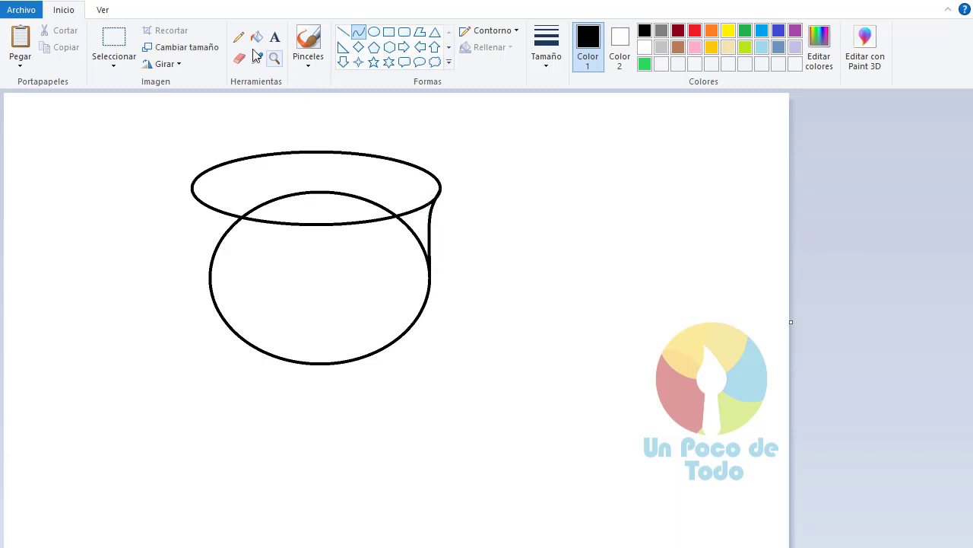
# Copy the right half of the head drawing, flip the copy horizontally and place it over the left half
pyautogui.click(115, 40)
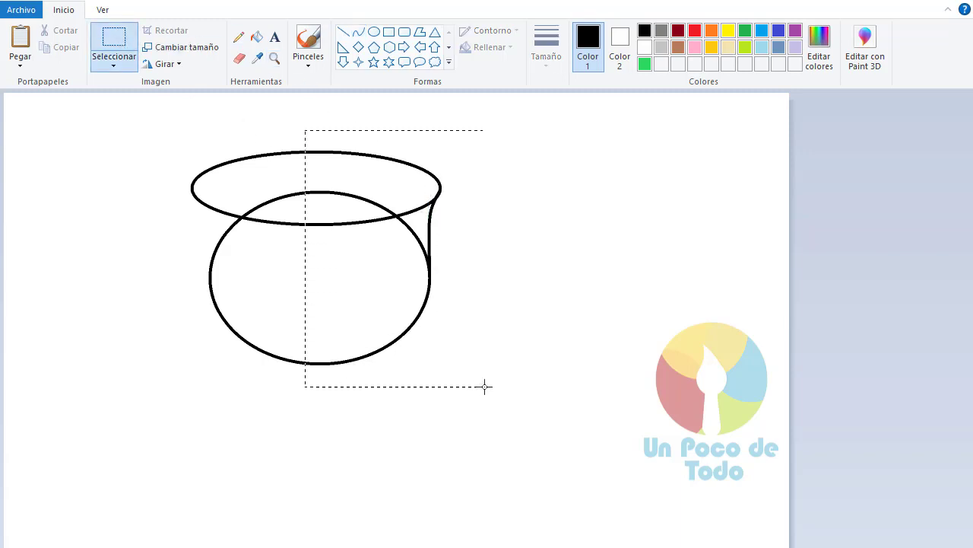
pyautogui.moveTo(486, 386); pyautogui.dragTo(485, 387)
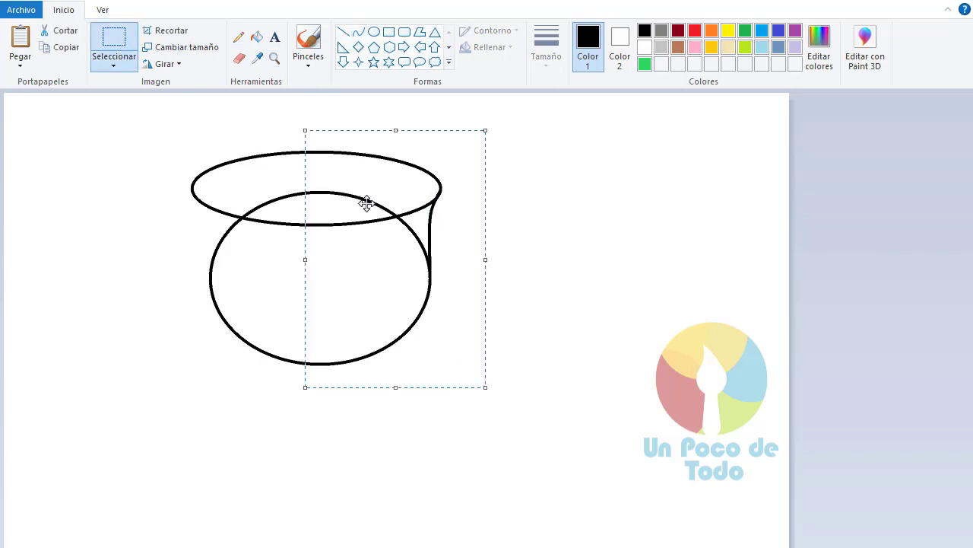
pyautogui.hotkey('ctrl', 'c')
pyautogui.hotkey('ctrl', 'v')
pyautogui.click(180, 64)
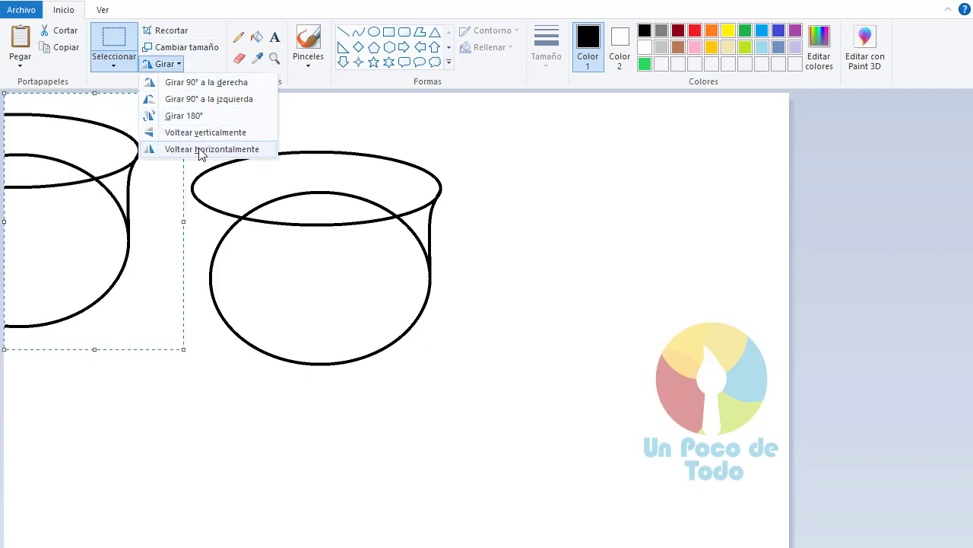
pyautogui.click(206, 147)
pyautogui.moveTo(98, 190); pyautogui.dragTo(282, 228)
pyautogui.click(471, 263)
# Erase the flat ellipse's lower edge except for short segments crossing the head, and add short stitch lines across the head's upper arc
pyautogui.click(239, 58)
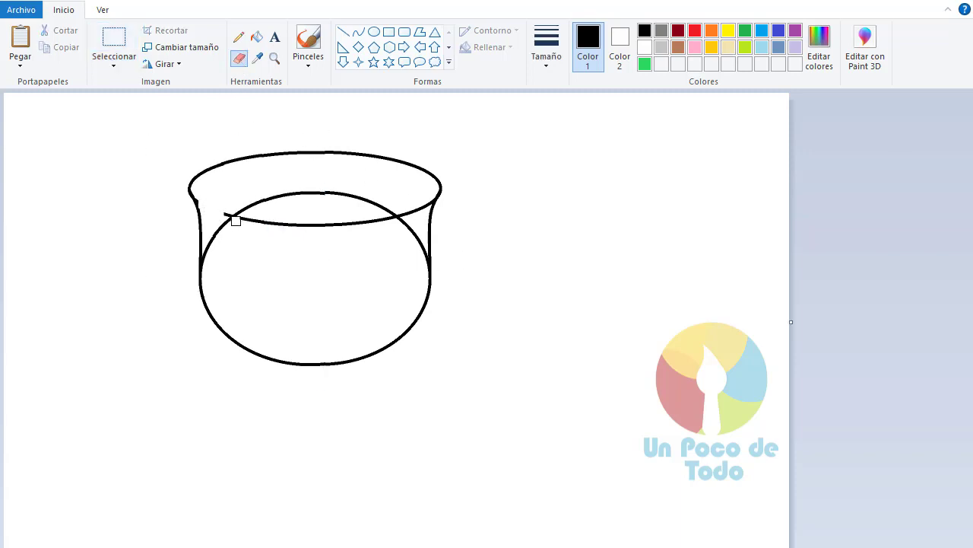
pyautogui.moveTo(235, 221)
pyautogui.mouseDown()
pyautogui.moveTo(285, 229)
pyautogui.moveTo(424, 206)
pyautogui.mouseUp()
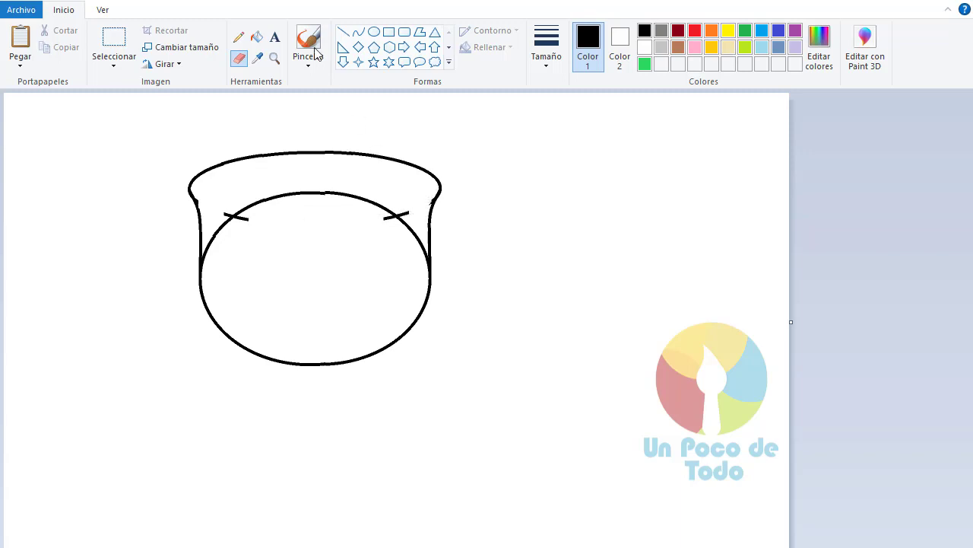
pyautogui.click(343, 31)
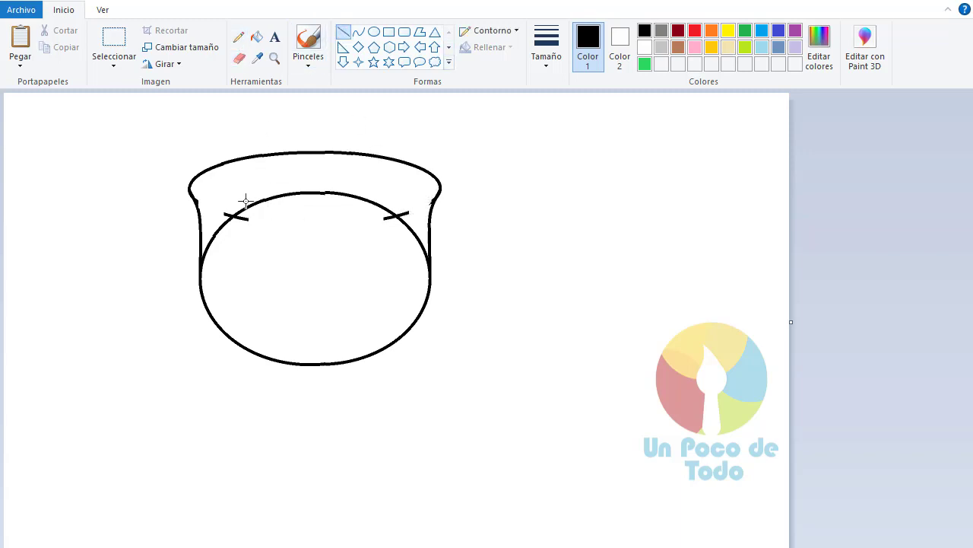
pyautogui.moveTo(311, 183); pyautogui.dragTo(310, 202)
pyautogui.click(318, 186)
pyautogui.moveTo(324, 197); pyautogui.dragTo(323, 197)
pyautogui.moveTo(408, 219); pyautogui.dragTo(398, 222)
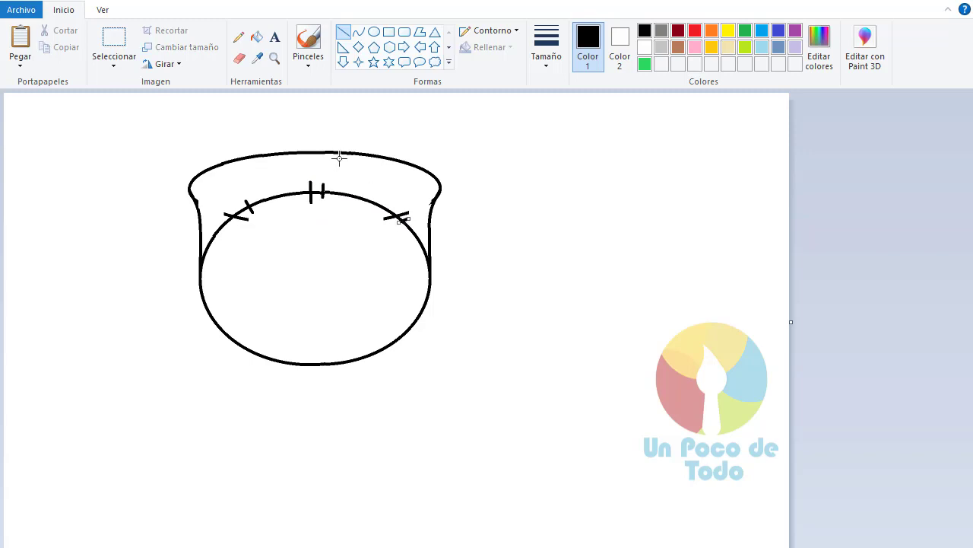
# Draw a jagged hairline across the forehead with the Pencil and fill the area above it with black
pyautogui.click(242, 42)
pyautogui.click(546, 66)
pyautogui.click(563, 119)
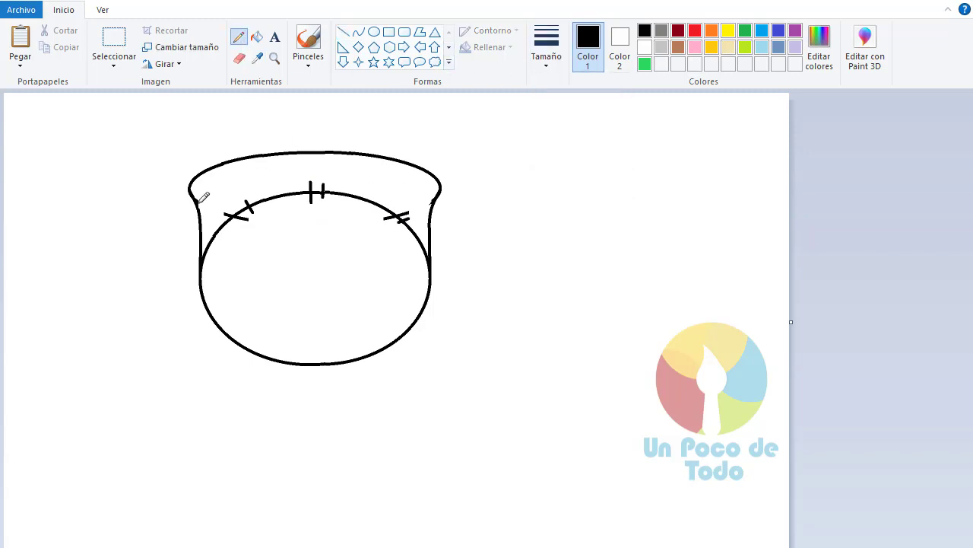
pyautogui.moveTo(198, 202)
pyautogui.mouseDown()
pyautogui.moveTo(206, 211)
pyautogui.moveTo(204, 197)
pyautogui.moveTo(246, 176)
pyautogui.moveTo(256, 189)
pyautogui.moveTo(328, 166)
pyautogui.moveTo(417, 196)
pyautogui.mouseUp()
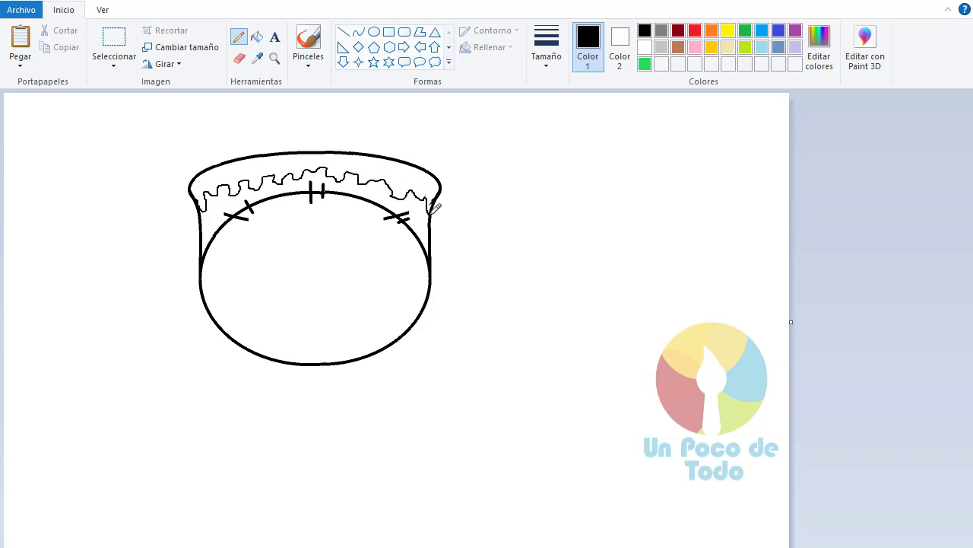
pyautogui.click(259, 41)
pyautogui.click(407, 176)
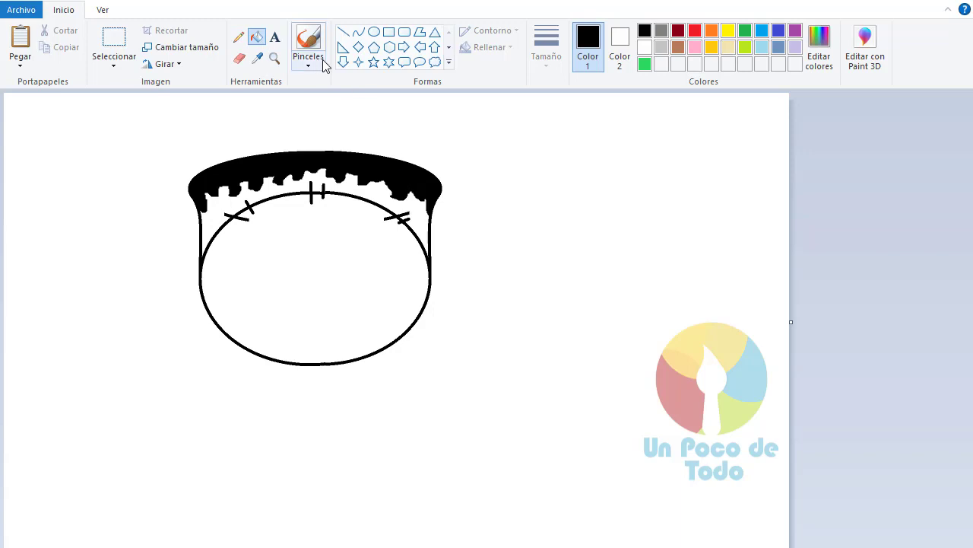
# Draw the left eye as a large ellipse with a small pupil circle inside it
pyautogui.click(374, 33)
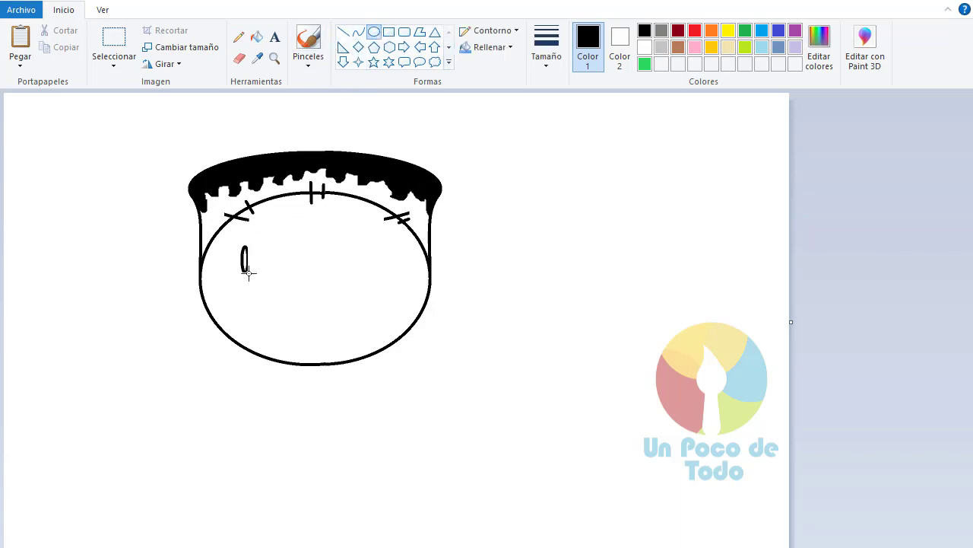
pyautogui.moveTo(241, 246)
pyautogui.mouseDown()
pyautogui.moveTo(304, 301)
pyautogui.moveTo(272, 265)
pyautogui.moveTo(286, 271)
pyautogui.mouseUp()
pyautogui.click(336, 272)
pyautogui.click(337, 267)
# Copy the left eye, flip the copy horizontally and place it beside the original as the right eye
pyautogui.click(114, 61)
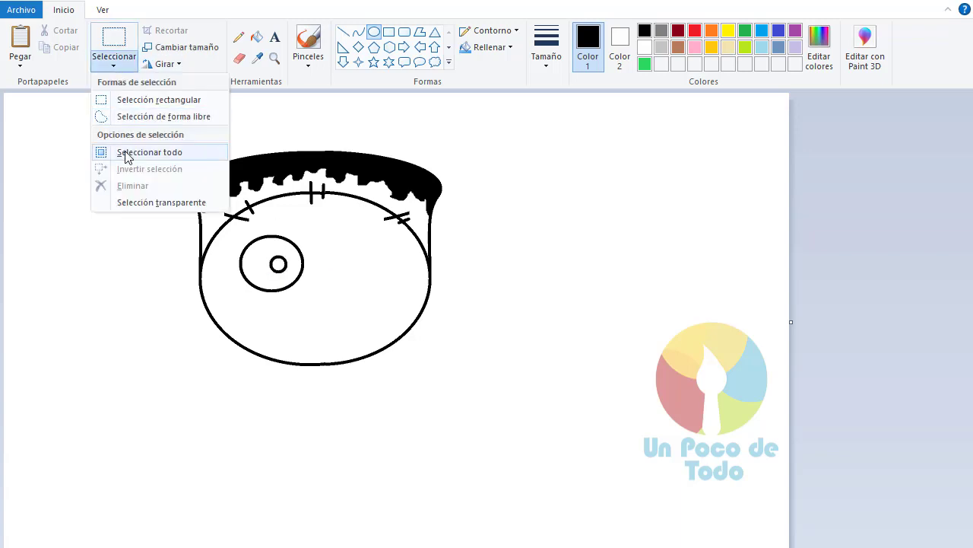
pyautogui.click(121, 118)
pyautogui.moveTo(249, 233)
pyautogui.mouseDown()
pyautogui.moveTo(304, 238)
pyautogui.moveTo(303, 288)
pyautogui.moveTo(276, 299)
pyautogui.moveTo(244, 293)
pyautogui.moveTo(231, 265)
pyautogui.moveTo(248, 232)
pyautogui.mouseUp()
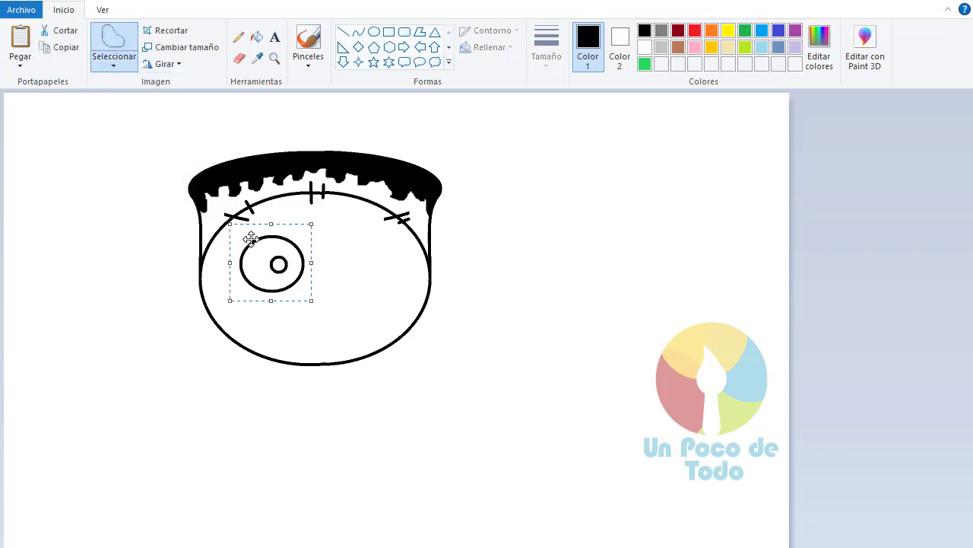
pyautogui.hotkey('ctrl', 'c')
pyautogui.hotkey('ctrl', 'v')
pyautogui.click(164, 64)
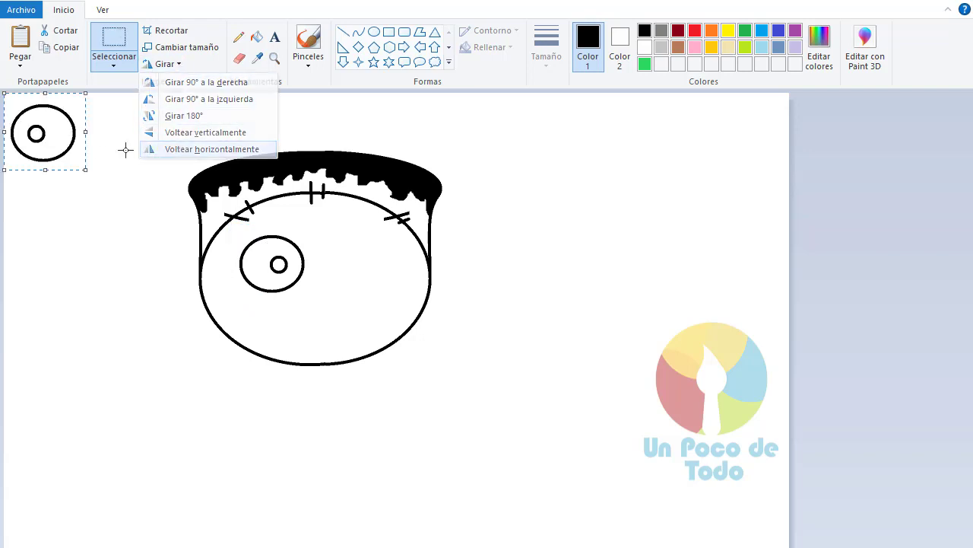
pyautogui.click(198, 149)
pyautogui.moveTo(61, 143); pyautogui.dragTo(366, 274)
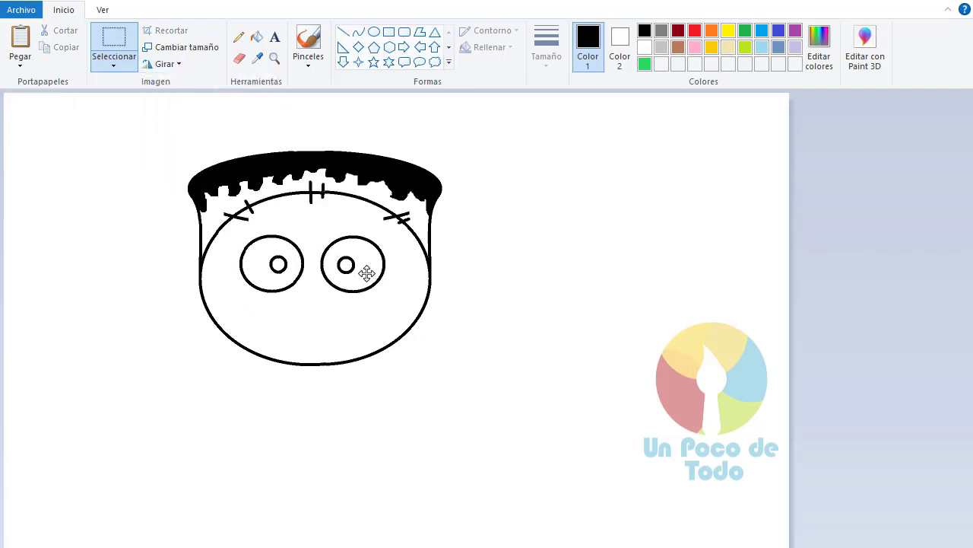
# Draw a curved half-smile below the left eye with a small crease at its outer corner
pyautogui.click(358, 31)
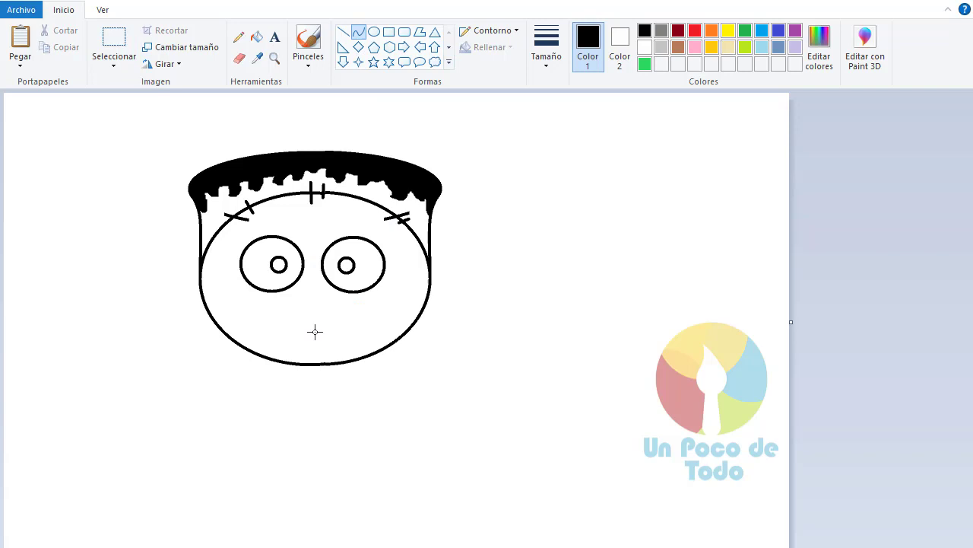
pyautogui.moveTo(287, 325)
pyautogui.mouseDown()
pyautogui.moveTo(239, 314)
pyautogui.moveTo(250, 310)
pyautogui.mouseUp()
pyautogui.click(267, 326)
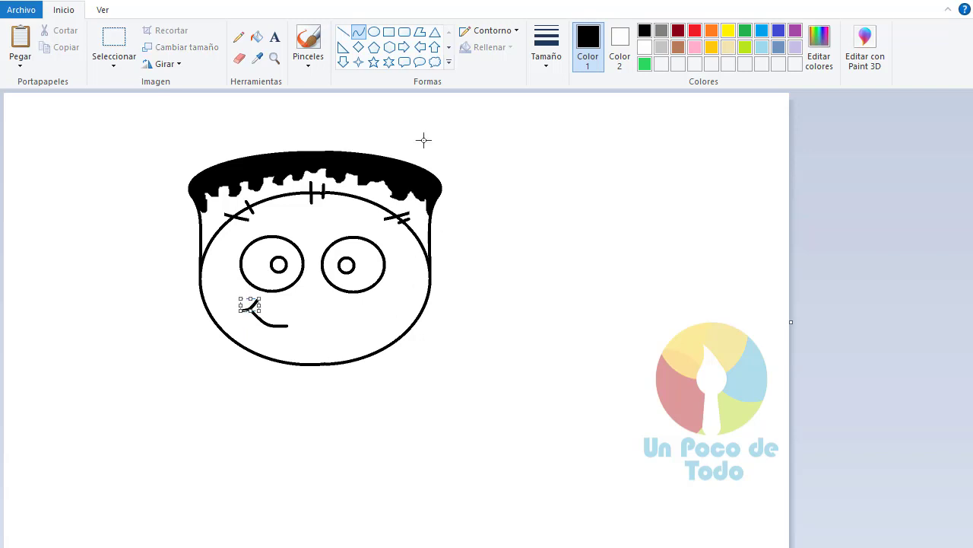
# Draw a four-sided bolt from straight lines against the right side of the head
pyautogui.click(343, 32)
pyautogui.click(434, 268)
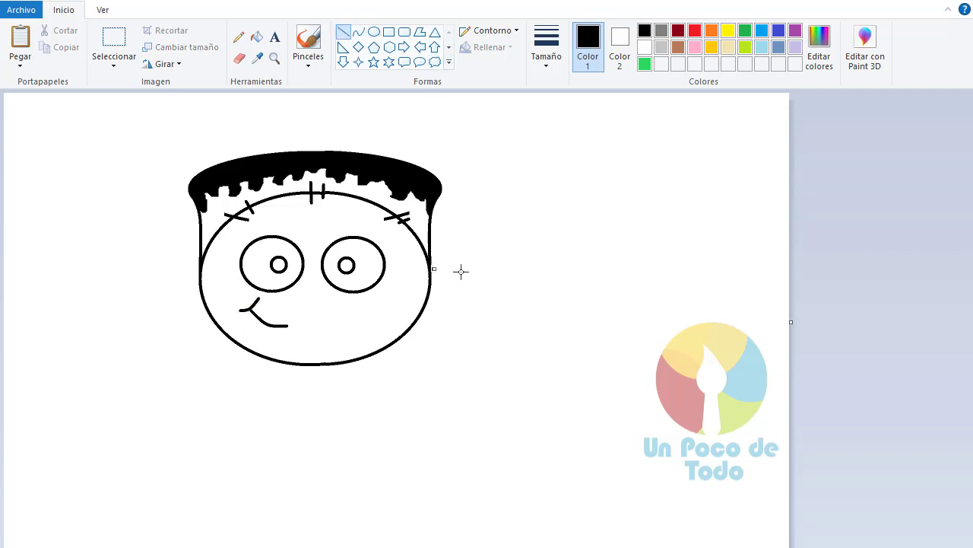
pyautogui.click(429, 268)
pyautogui.moveTo(450, 258); pyautogui.dragTo(455, 282)
pyautogui.click(439, 282)
# Turn on transparent selection, then copy the right bolt with a free-form selection and paste it
pyautogui.click(116, 67)
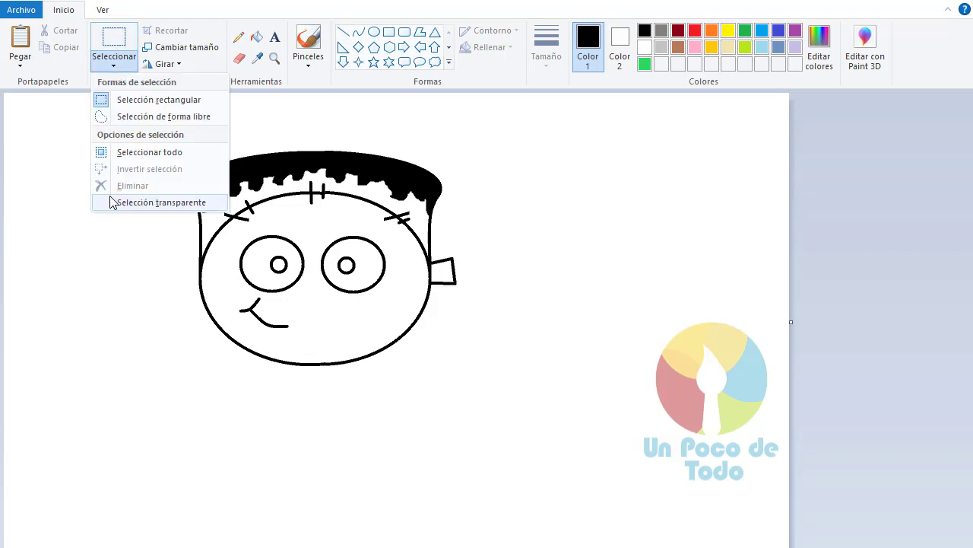
pyautogui.click(111, 200)
pyautogui.click(114, 66)
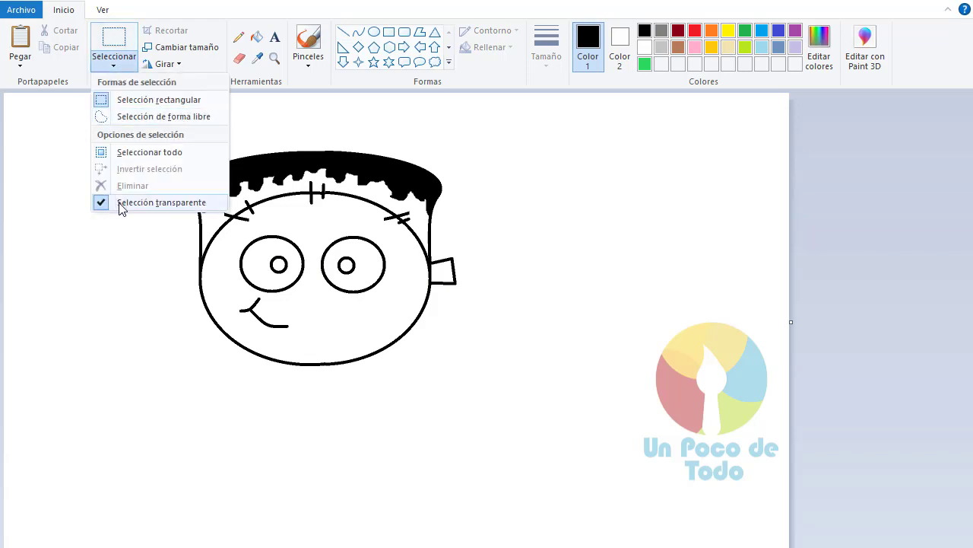
pyautogui.click(145, 119)
pyautogui.moveTo(419, 274)
pyautogui.mouseDown()
pyautogui.moveTo(450, 252)
pyautogui.moveTo(464, 291)
pyautogui.mouseUp()
pyautogui.click(465, 291)
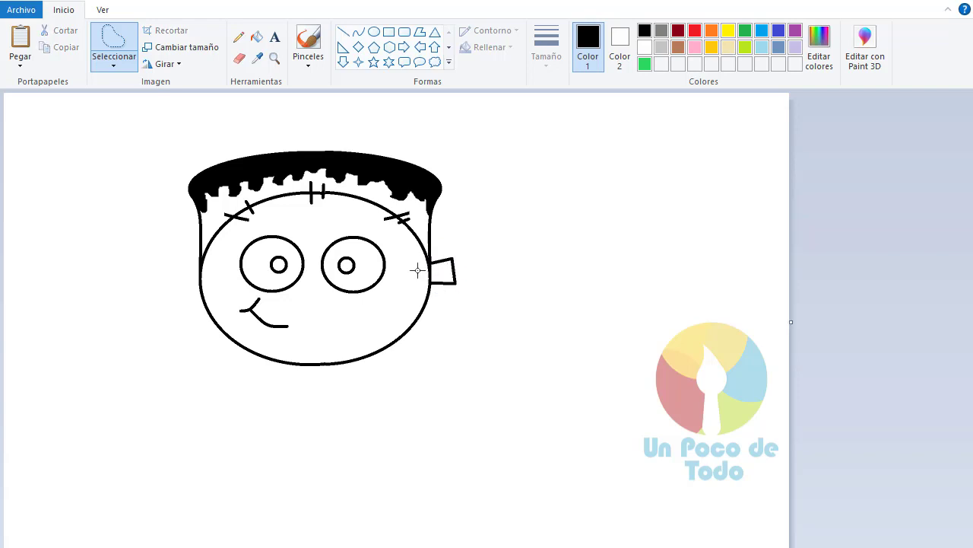
pyautogui.moveTo(418, 270)
pyautogui.mouseDown()
pyautogui.moveTo(451, 250)
pyautogui.moveTo(466, 266)
pyautogui.moveTo(465, 290)
pyautogui.moveTo(438, 292)
pyautogui.moveTo(421, 272)
pyautogui.mouseUp()
pyautogui.hotkey('ctrl', 'v')
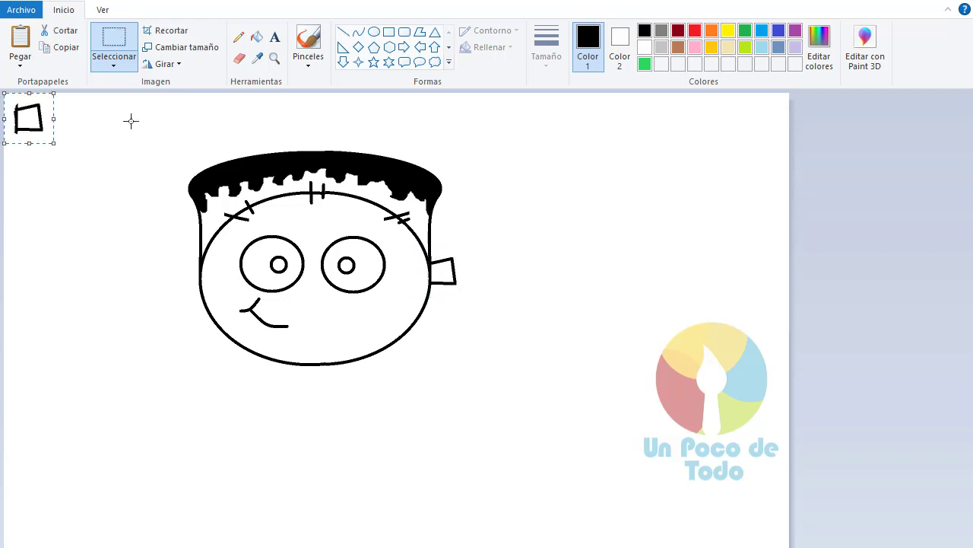
# Flip the pasted bolt horizontally and place it against the left side of the head
pyautogui.click(114, 66)
pyautogui.click(163, 64)
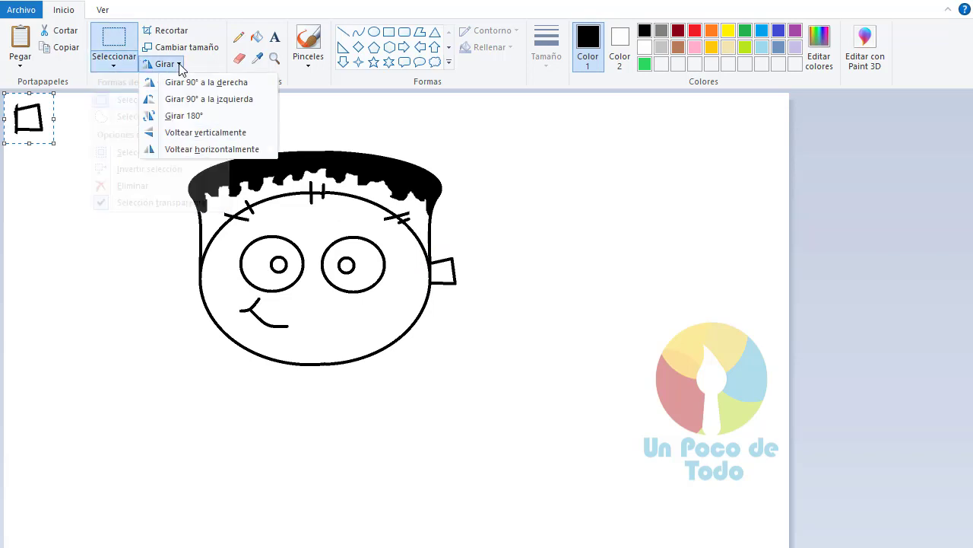
pyautogui.click(187, 147)
pyautogui.moveTo(34, 119); pyautogui.dragTo(194, 275)
pyautogui.click(323, 404)
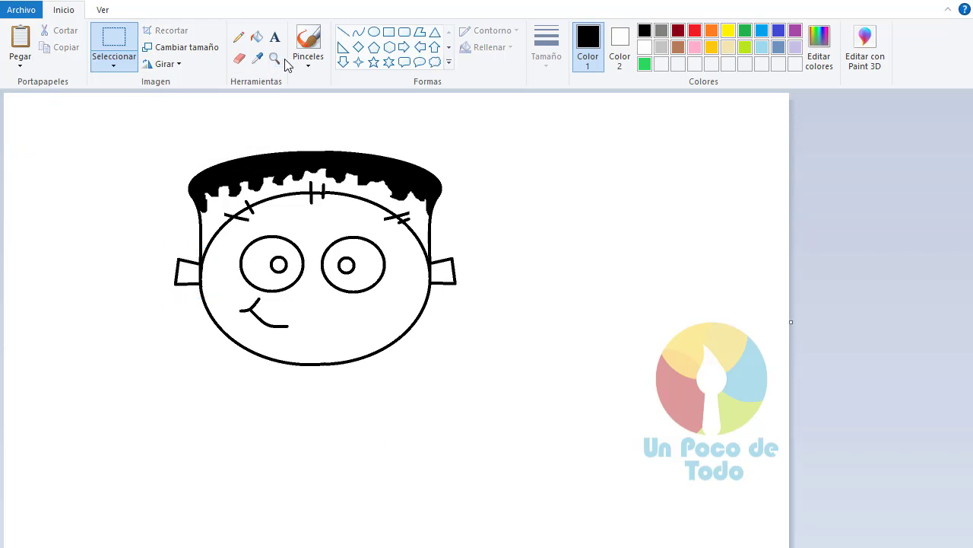
# Draw a horizontal base line for the body below the head, about as wide as the head, and centre it underneath
pyautogui.click(343, 31)
pyautogui.moveTo(214, 514); pyautogui.dragTo(443, 514)
pyautogui.moveTo(344, 514)
pyautogui.mouseDown()
pyautogui.moveTo(326, 274)
pyautogui.moveTo(345, 473)
pyautogui.moveTo(334, 511)
pyautogui.mouseUp()
# Draw the body's left side as an outward-bulging curve from the head's lower left edge to the base line's left end
pyautogui.click(358, 31)
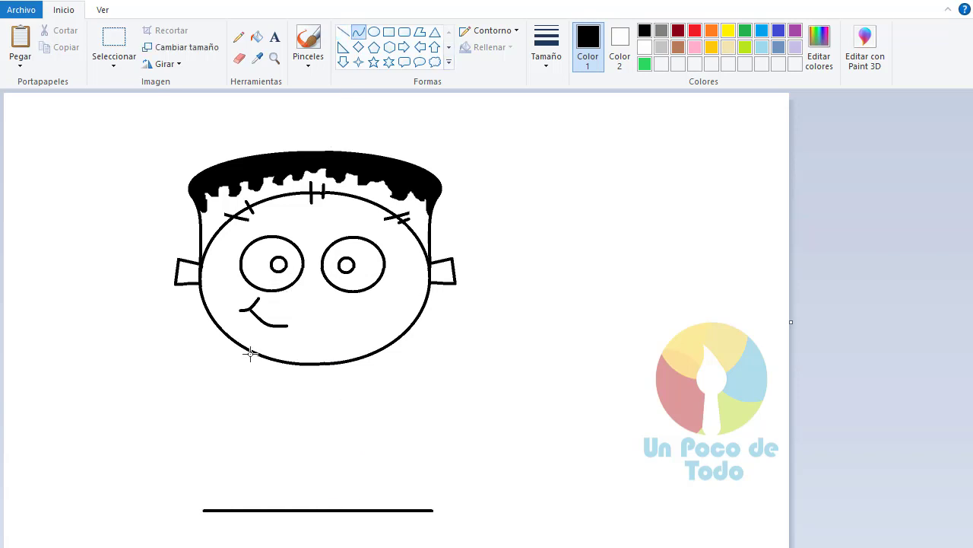
pyautogui.moveTo(254, 354); pyautogui.dragTo(203, 509)
pyautogui.moveTo(213, 414)
pyautogui.mouseDown()
pyautogui.moveTo(220, 397)
pyautogui.moveTo(212, 402)
pyautogui.mouseUp()
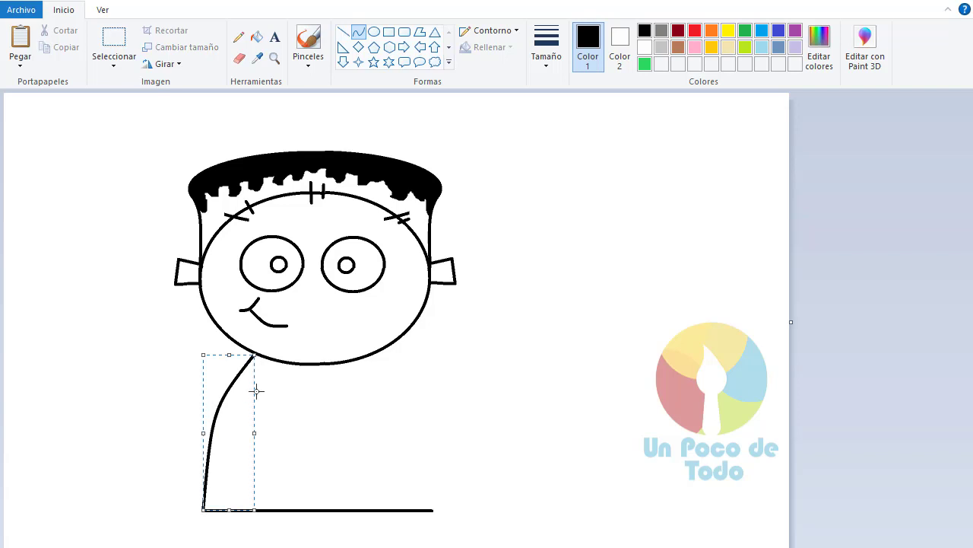
pyautogui.hotkey('ctrl', 'v')
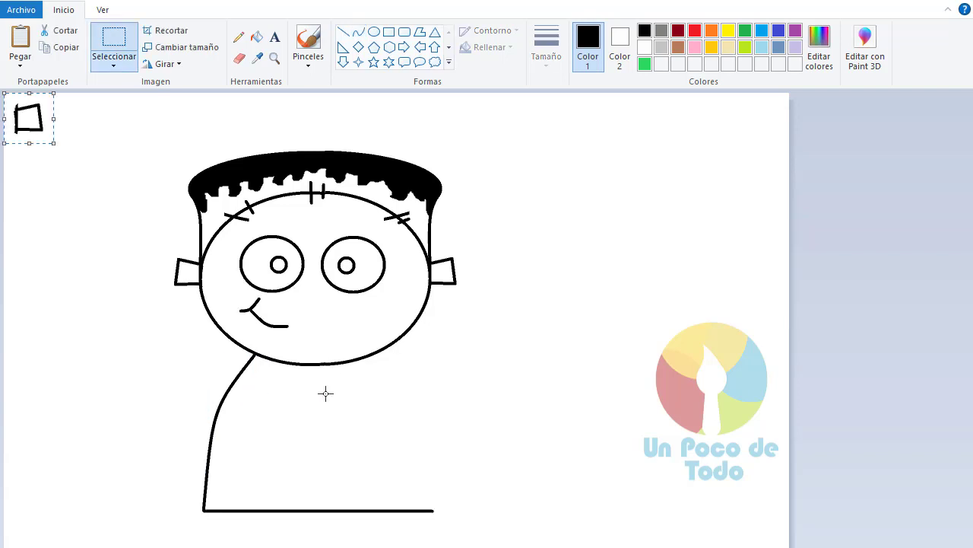
pyautogui.press('Delete')
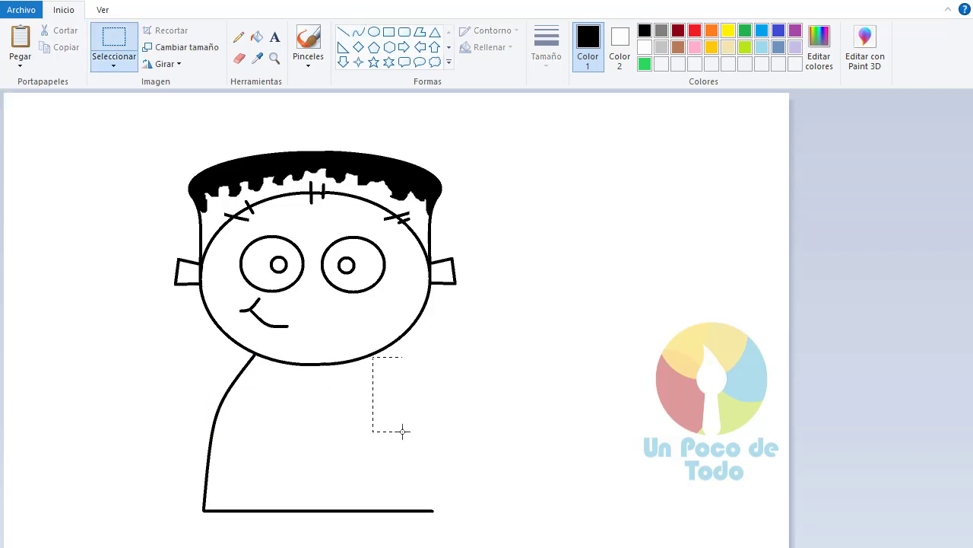
pyautogui.moveTo(403, 431); pyautogui.dragTo(413, 428)
pyautogui.press('Escape')
# Draw the body's right side as an outward-bulging curve down to the base line, and a downward-sagging waistline across the body
pyautogui.click(358, 32)
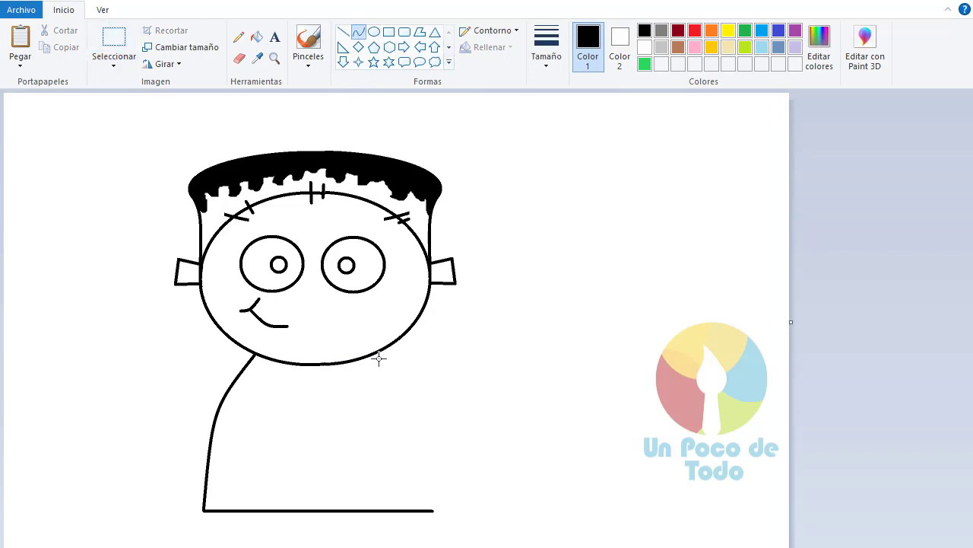
pyautogui.moveTo(373, 354); pyautogui.dragTo(433, 510)
pyautogui.moveTo(409, 433); pyautogui.dragTo(413, 389)
pyautogui.click(247, 443)
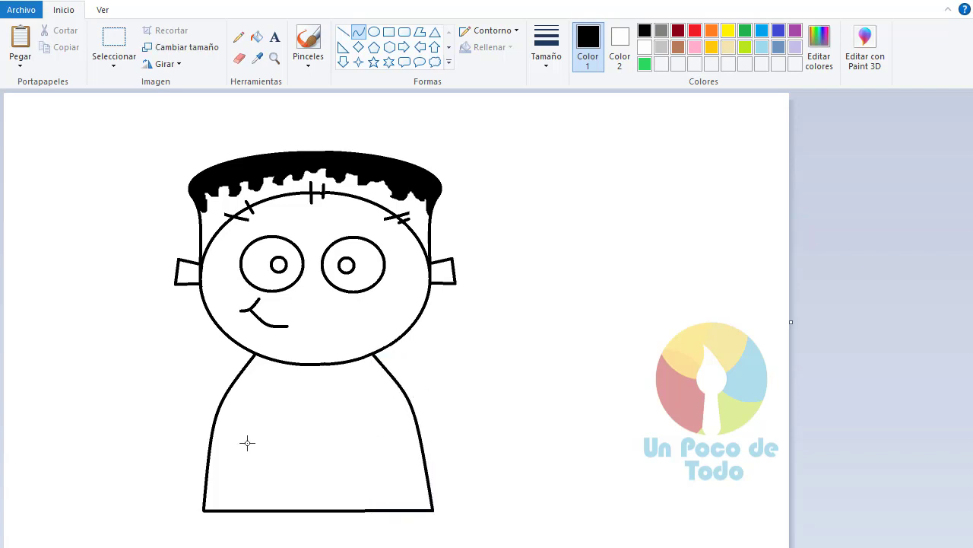
pyautogui.moveTo(212, 434); pyautogui.dragTo(419, 437)
pyautogui.moveTo(325, 454); pyautogui.dragTo(320, 456)
# Separate the legs with two short slanted lines joined by a shallow curve, erasing the base line between them
pyautogui.click(343, 31)
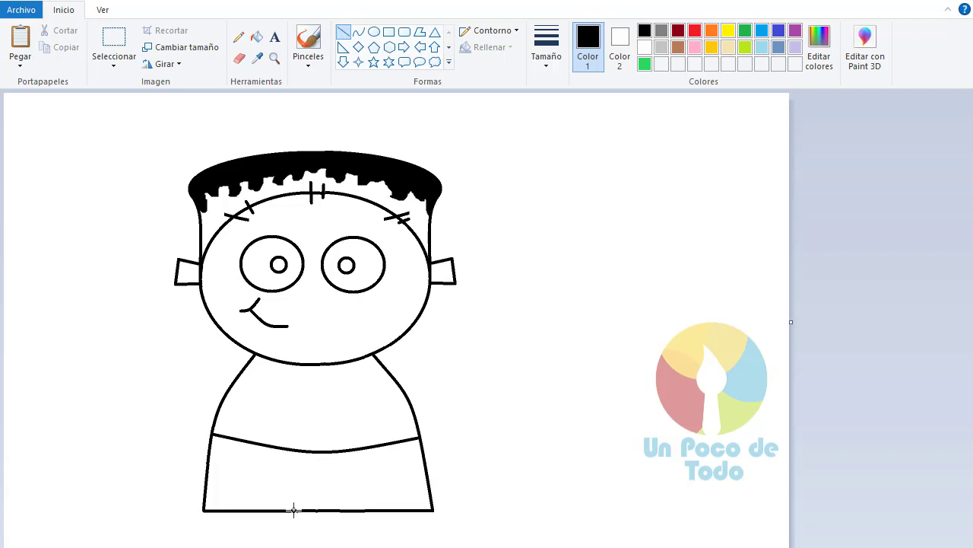
pyautogui.moveTo(293, 510); pyautogui.dragTo(329, 495)
pyautogui.click(358, 31)
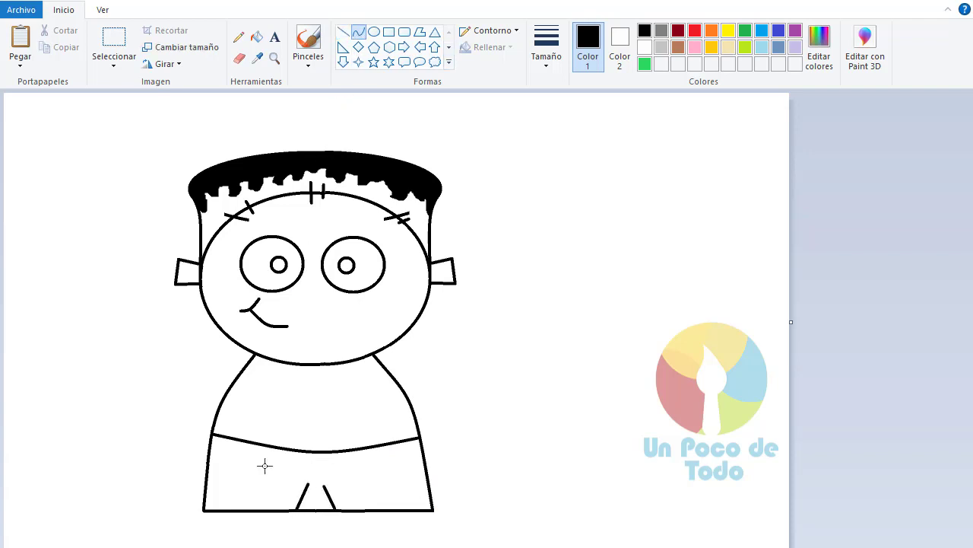
pyautogui.moveTo(306, 489)
pyautogui.mouseDown()
pyautogui.moveTo(347, 491)
pyautogui.moveTo(318, 500)
pyautogui.mouseUp()
pyautogui.click(318, 499)
pyautogui.click(239, 58)
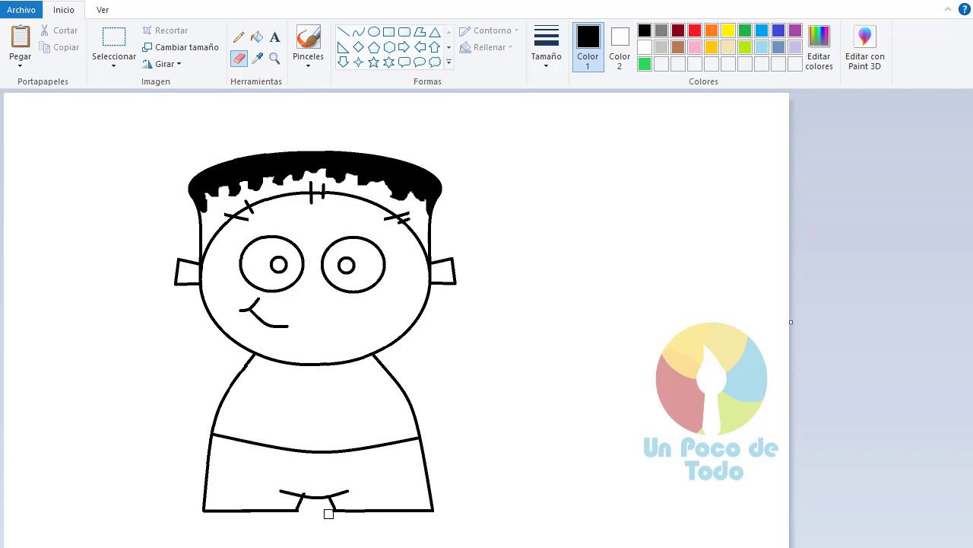
# Erase the remaining straight base line under both legs
pyautogui.click(373, 32)
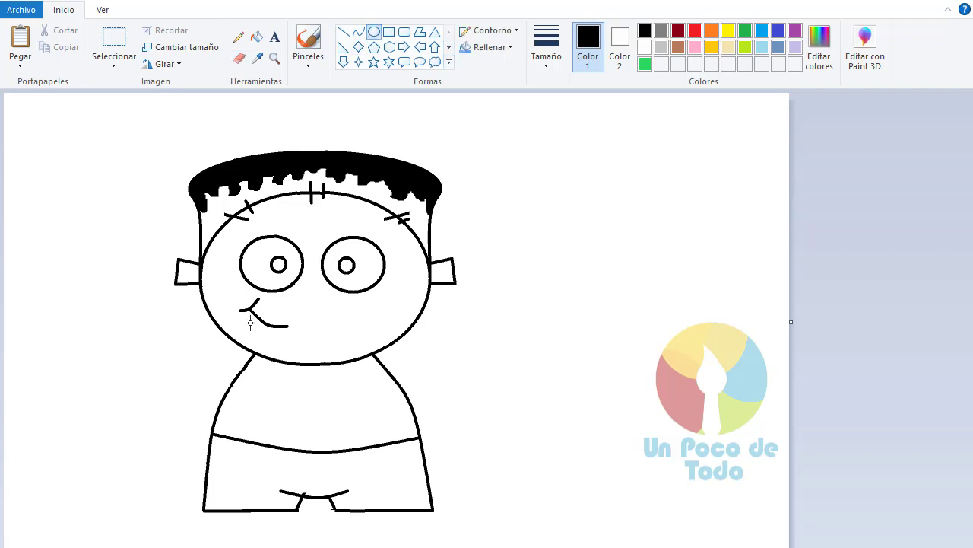
pyautogui.click(240, 58)
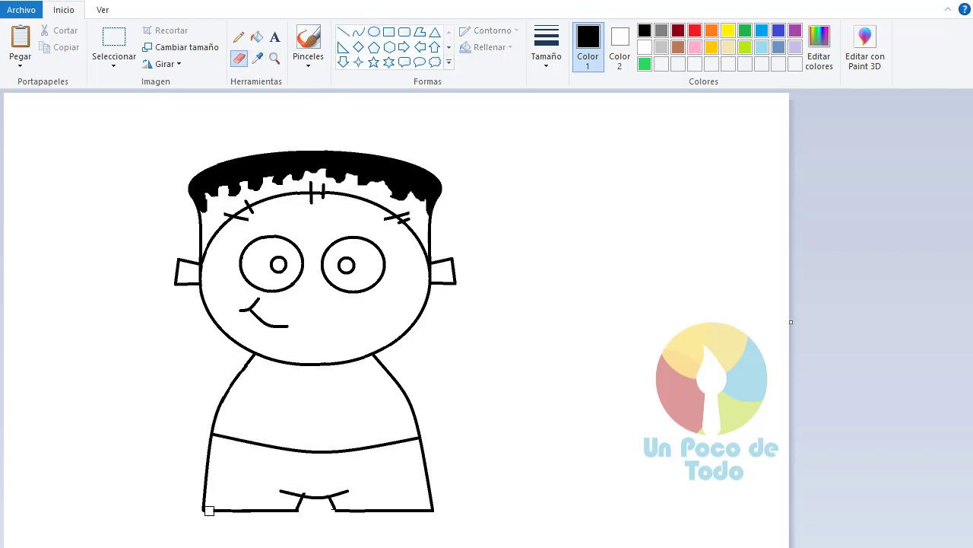
pyautogui.moveTo(222, 510); pyautogui.dragTo(432, 509)
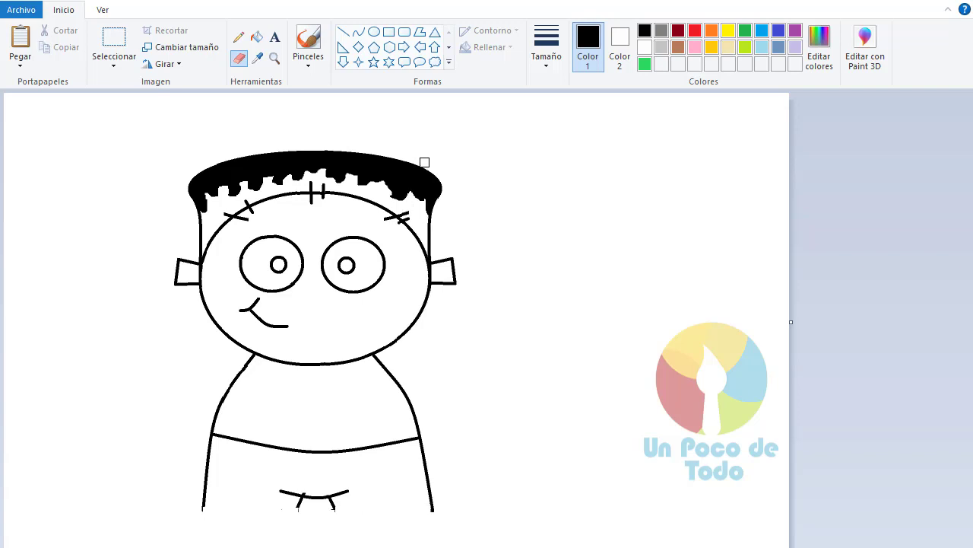
# Draw a downward-bulging trouser hem curve across the bottom of each leg
pyautogui.click(358, 32)
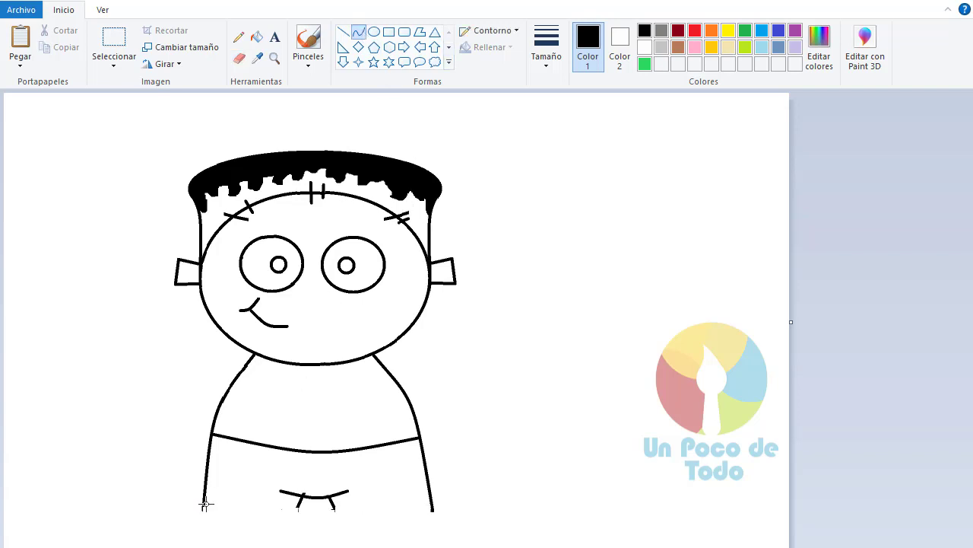
pyautogui.moveTo(210, 506)
pyautogui.mouseDown()
pyautogui.moveTo(297, 506)
pyautogui.moveTo(231, 517)
pyautogui.moveTo(238, 524)
pyautogui.moveTo(292, 519)
pyautogui.moveTo(299, 504)
pyautogui.mouseUp()
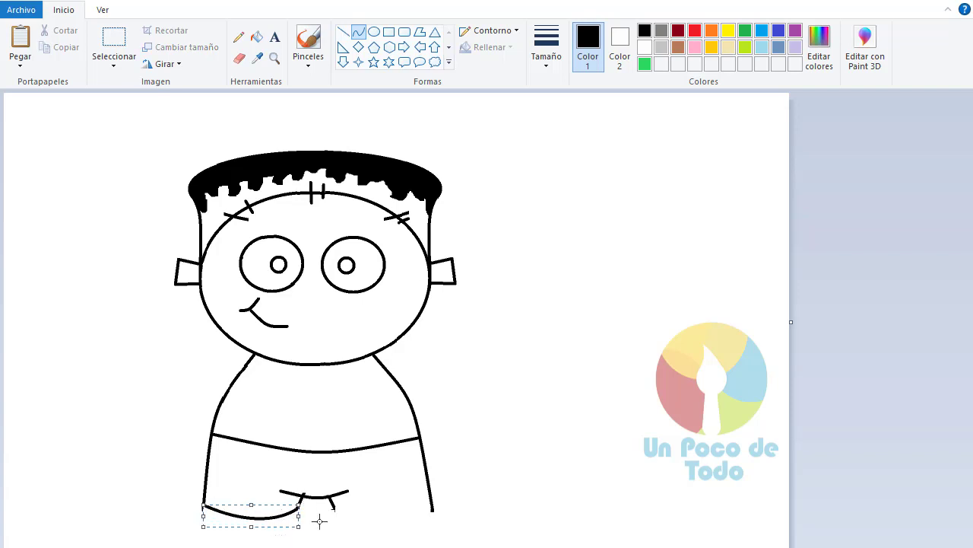
pyautogui.hotkey('ctrl', 'v')
pyautogui.hotkey('ctrl', 'z')
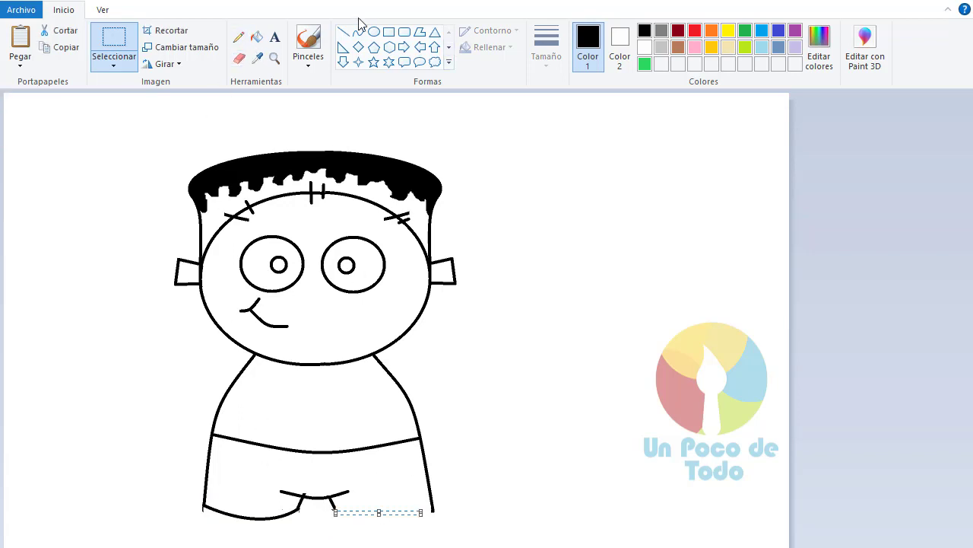
pyautogui.click(358, 31)
pyautogui.moveTo(334, 505); pyautogui.dragTo(404, 537)
pyautogui.click(492, 489)
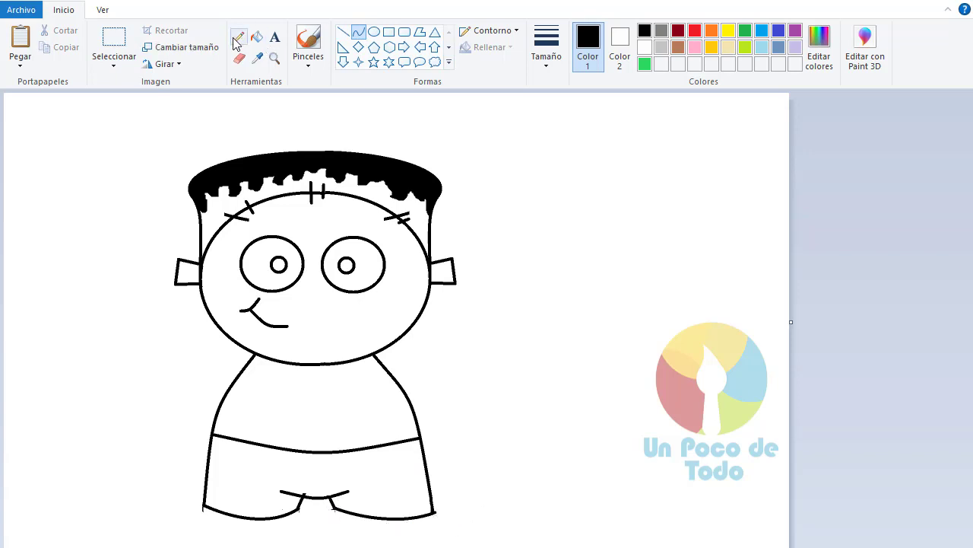
# Draw a rounded foot below each trouser hem with curves running between the hem's ends
pyautogui.click(373, 32)
pyautogui.click(358, 33)
pyautogui.moveTo(204, 506)
pyautogui.mouseDown()
pyautogui.moveTo(206, 521)
pyautogui.moveTo(254, 527)
pyautogui.mouseUp()
pyautogui.moveTo(228, 527); pyautogui.dragTo(217, 527)
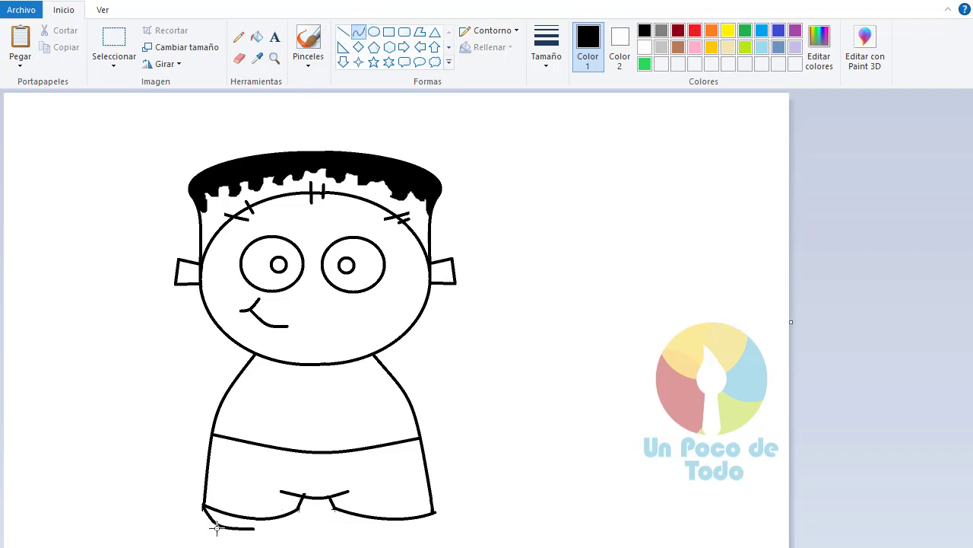
pyautogui.click(217, 527)
pyautogui.moveTo(298, 509)
pyautogui.mouseDown()
pyautogui.moveTo(254, 528)
pyautogui.moveTo(339, 510)
pyautogui.moveTo(388, 536)
pyautogui.moveTo(346, 526)
pyautogui.moveTo(380, 537)
pyautogui.moveTo(371, 530)
pyautogui.mouseUp()
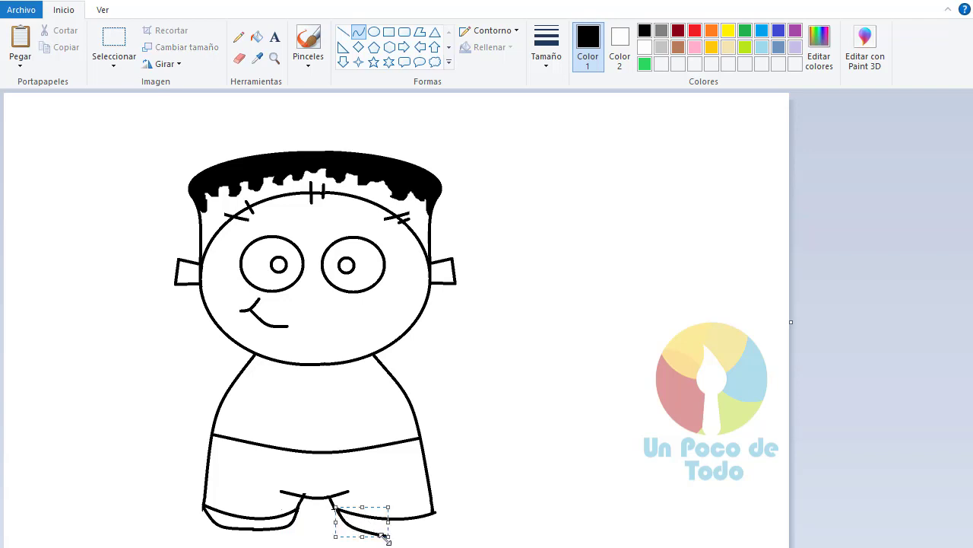
pyautogui.moveTo(387, 536); pyautogui.dragTo(432, 526)
pyautogui.click(489, 314)
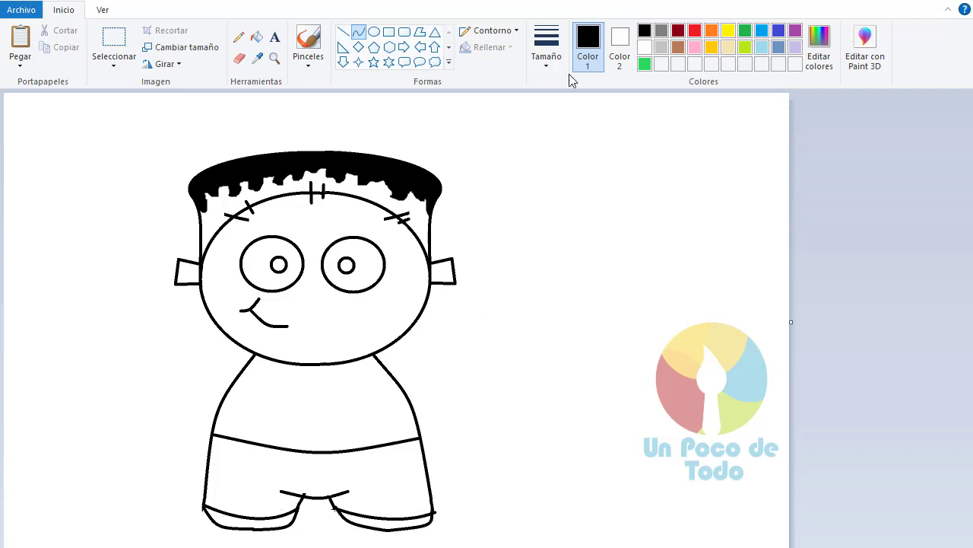
# Draw a narrow upright ellipse for the thumb and a wider overlapping ellipse for the hand, to the right of the body
pyautogui.click(374, 32)
pyautogui.moveTo(455, 356); pyautogui.dragTo(476, 398)
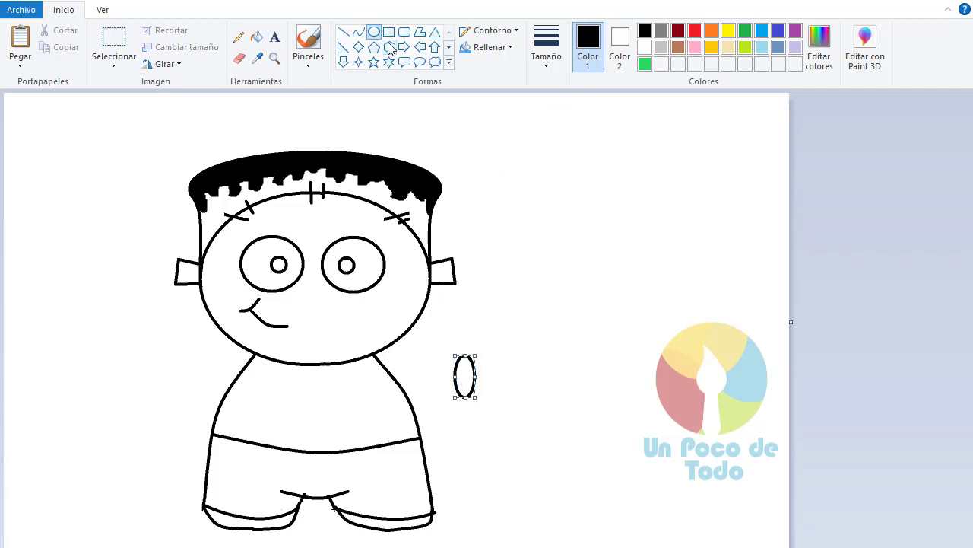
pyautogui.moveTo(441, 367); pyautogui.dragTo(495, 410)
pyautogui.click(543, 411)
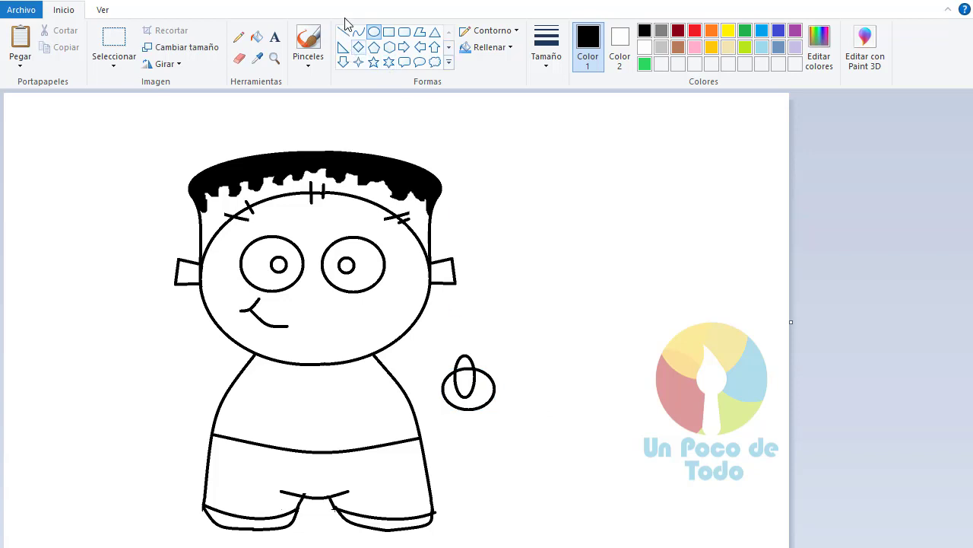
# Draw the right arm's lower and upper edges as curves from the body and shoulder to the hand
pyautogui.click(358, 31)
pyautogui.moveTo(431, 386); pyautogui.dragTo(403, 391)
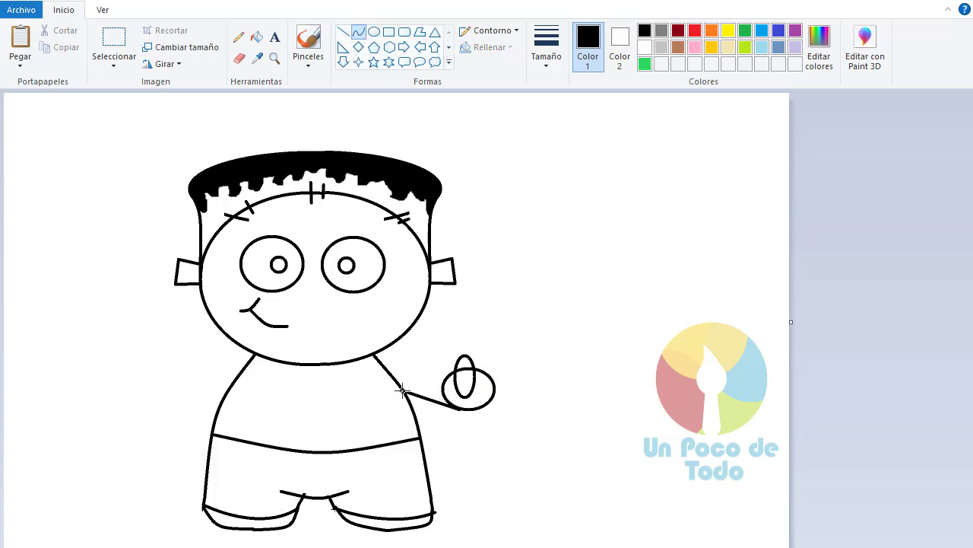
pyautogui.moveTo(438, 418); pyautogui.dragTo(442, 408)
pyautogui.click(441, 409)
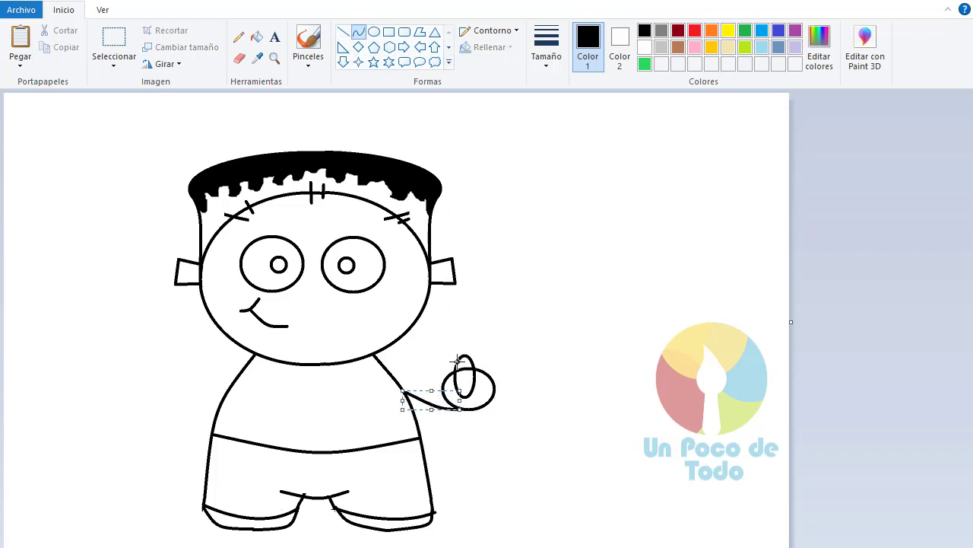
pyautogui.moveTo(372, 353); pyautogui.dragTo(442, 371)
# Erase the overlapping ellipse lines inside the hand and touch up the outline around the thumb with the pencil
pyautogui.click(239, 58)
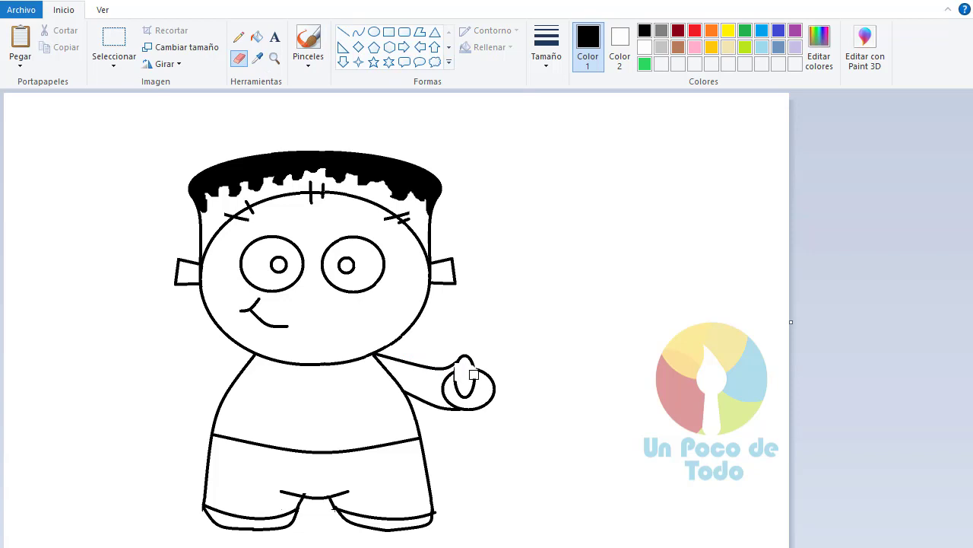
pyautogui.moveTo(470, 394); pyautogui.dragTo(456, 377)
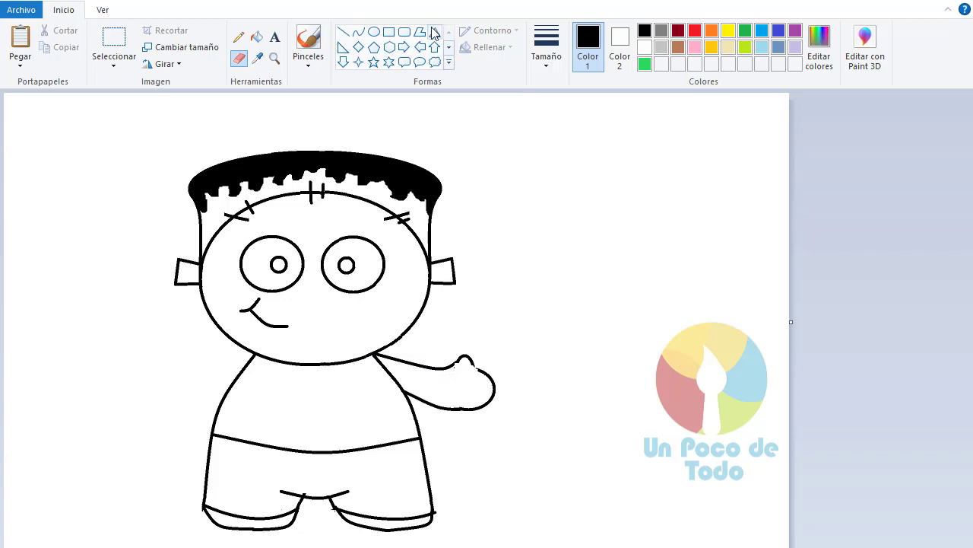
pyautogui.click(239, 37)
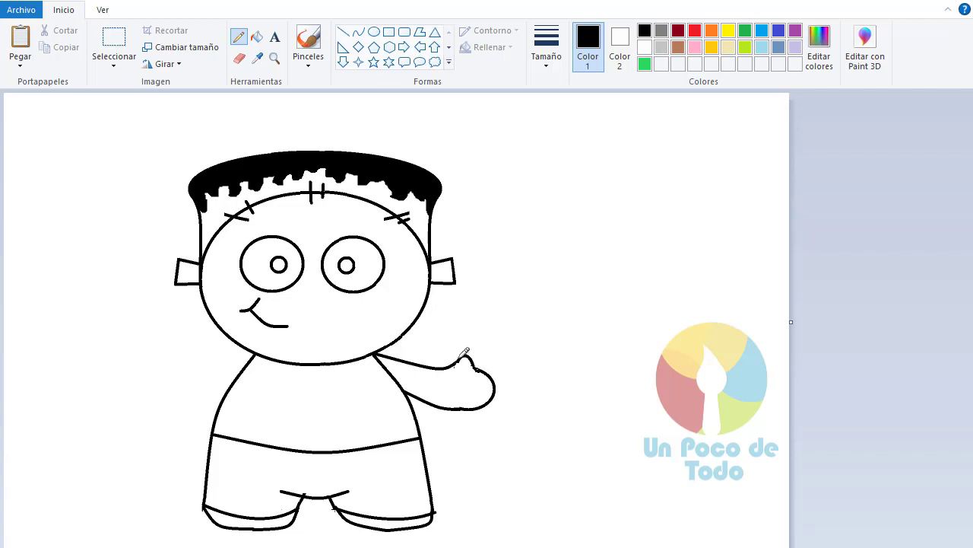
# Draw a curved sleeve cuff line across the right wrist, bulging towards the hand
pyautogui.click(359, 32)
pyautogui.moveTo(443, 368)
pyautogui.mouseDown()
pyautogui.moveTo(448, 408)
pyautogui.moveTo(455, 389)
pyautogui.mouseUp()
pyautogui.click(456, 389)
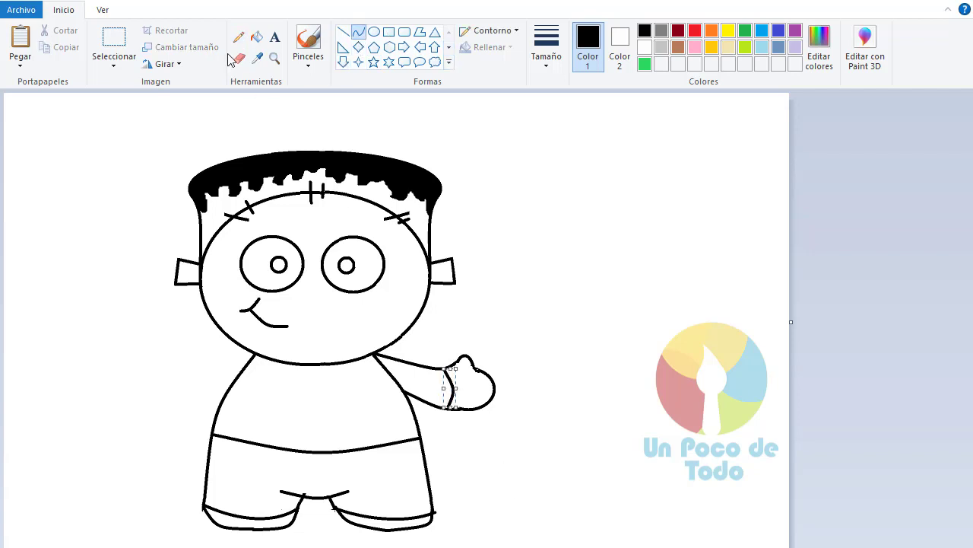
# Select the right arm with a free-form outline, then copy and paste it
pyautogui.click(116, 61)
pyautogui.click(148, 117)
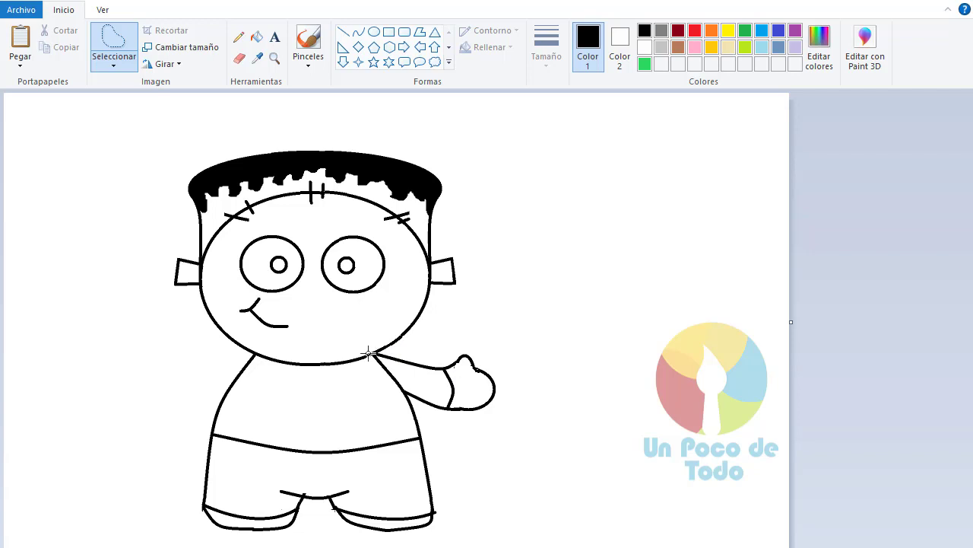
pyautogui.moveTo(369, 353)
pyautogui.mouseDown()
pyautogui.moveTo(484, 346)
pyautogui.moveTo(506, 390)
pyautogui.moveTo(474, 429)
pyautogui.moveTo(433, 422)
pyautogui.moveTo(402, 404)
pyautogui.moveTo(366, 350)
pyautogui.mouseUp()
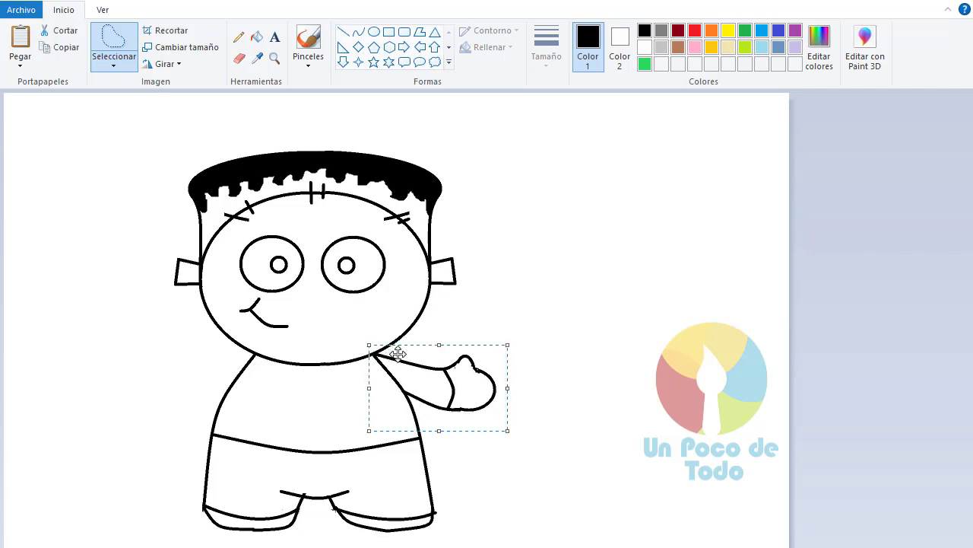
pyautogui.hotkey('ctrl', 'c')
pyautogui.hotkey('ctrl', 'v')
# Flip the pasted arm horizontally, attach it to the body's left side, and thicken the forehead line with an overlaid curve
pyautogui.click(178, 66)
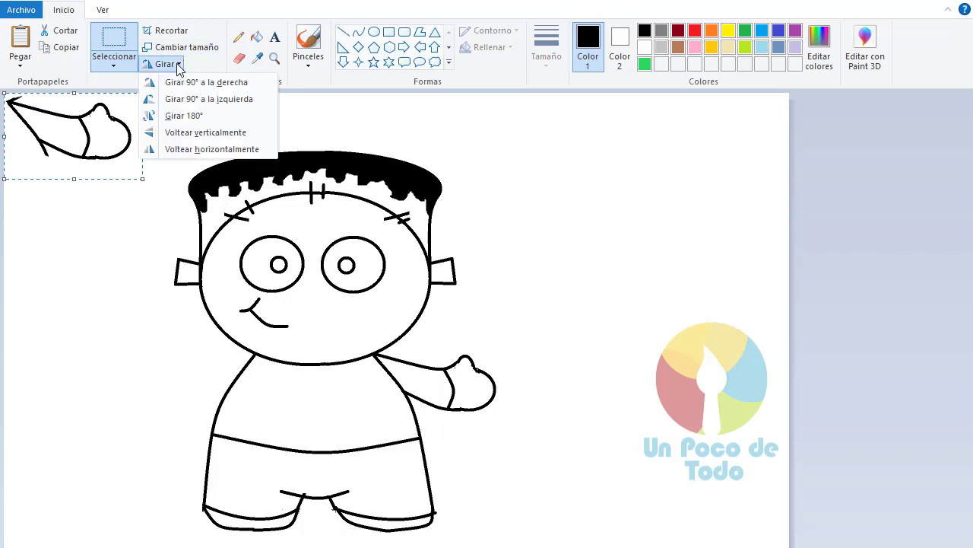
pyautogui.click(183, 149)
pyautogui.moveTo(107, 125); pyautogui.dragTo(228, 375)
pyautogui.click(430, 270)
# Draw the shirt's V-shaped neck opening and its front seam from the neck down to the waistline with curves
pyautogui.moveTo(300, 365); pyautogui.dragTo(321, 451)
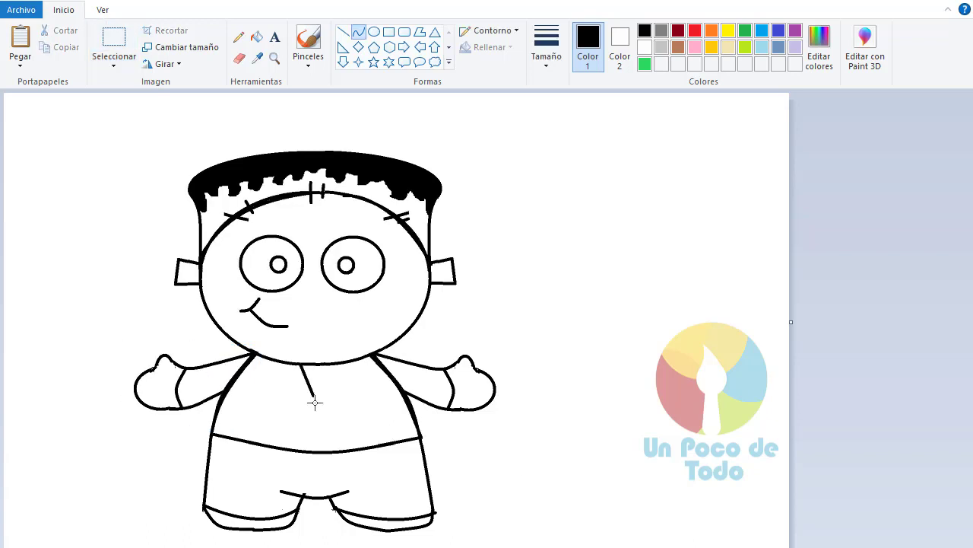
pyautogui.moveTo(315, 407)
pyautogui.mouseDown()
pyautogui.moveTo(318, 392)
pyautogui.moveTo(318, 401)
pyautogui.mouseUp()
pyautogui.click(318, 392)
pyautogui.moveTo(320, 387); pyautogui.dragTo(318, 383)
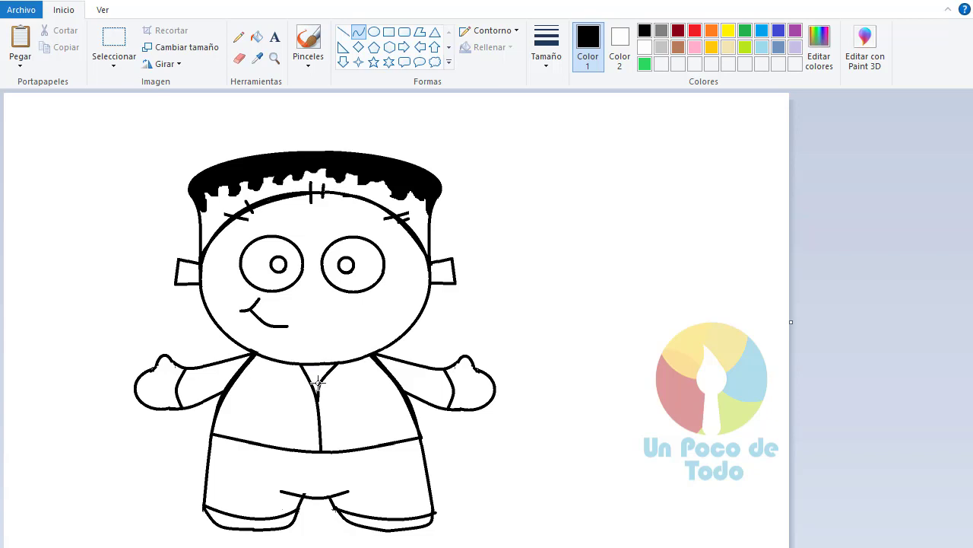
pyautogui.click(318, 384)
# Draw the collar's lower edges as curves sloping from each shoulder towards the front seam
pyautogui.moveTo(383, 369); pyautogui.dragTo(367, 391)
pyautogui.click(367, 391)
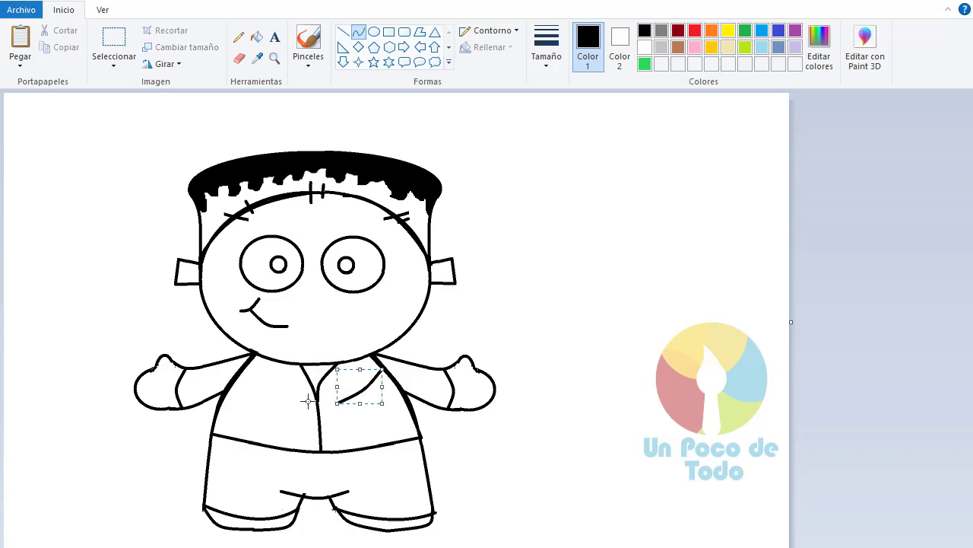
pyautogui.moveTo(308, 401); pyautogui.dragTo(281, 403)
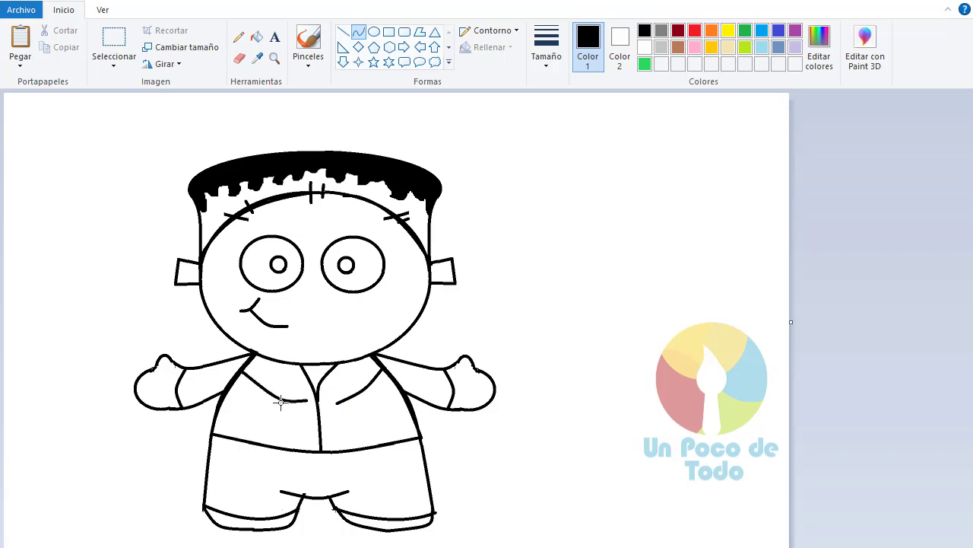
# Trim the inner ends of both collar edges and connect them to the neck opening with short curves
pyautogui.click(239, 57)
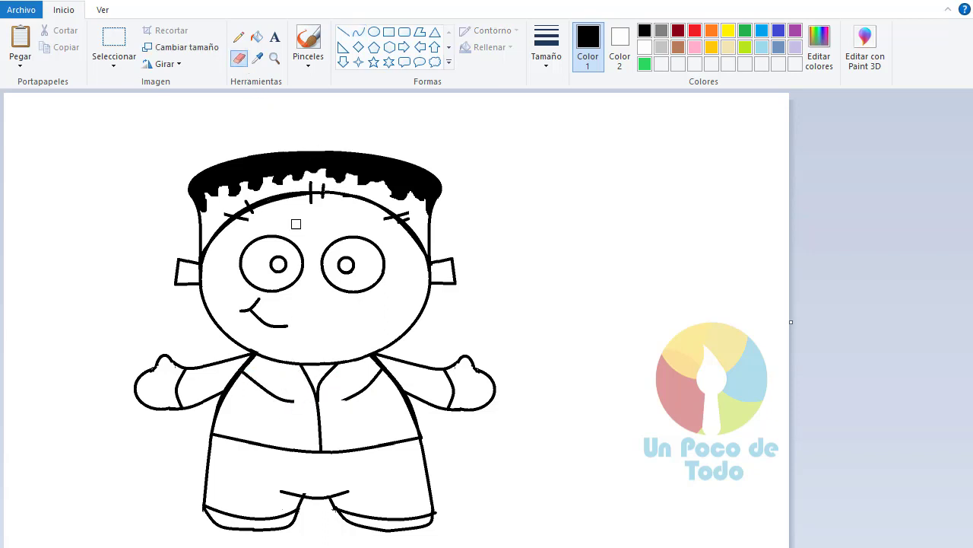
pyautogui.click(358, 31)
pyautogui.moveTo(292, 401); pyautogui.dragTo(324, 381)
pyautogui.click(303, 400)
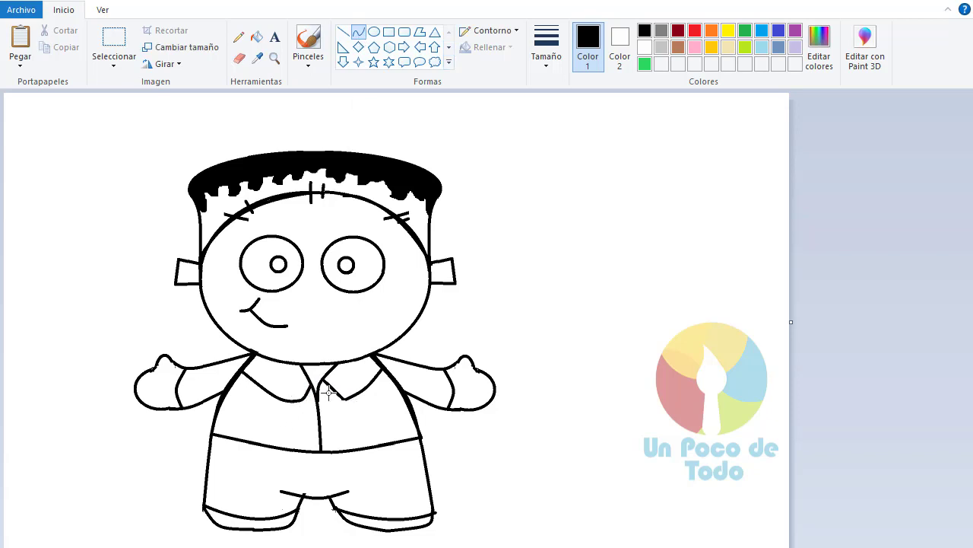
pyautogui.click(329, 393)
pyautogui.click(329, 393)
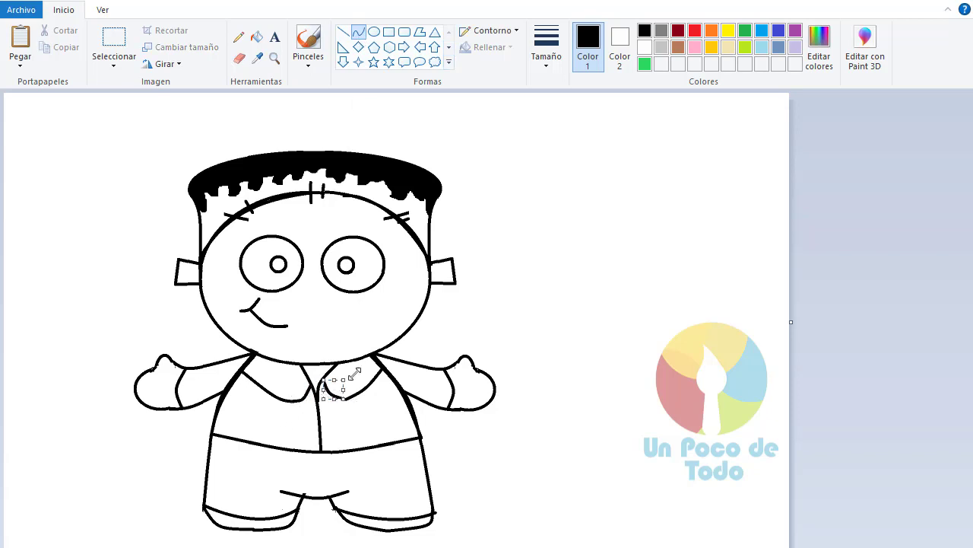
# Erase a gap in the middle of each collar edge and close the cut ends with short curves to form separate collar flaps
pyautogui.click(238, 61)
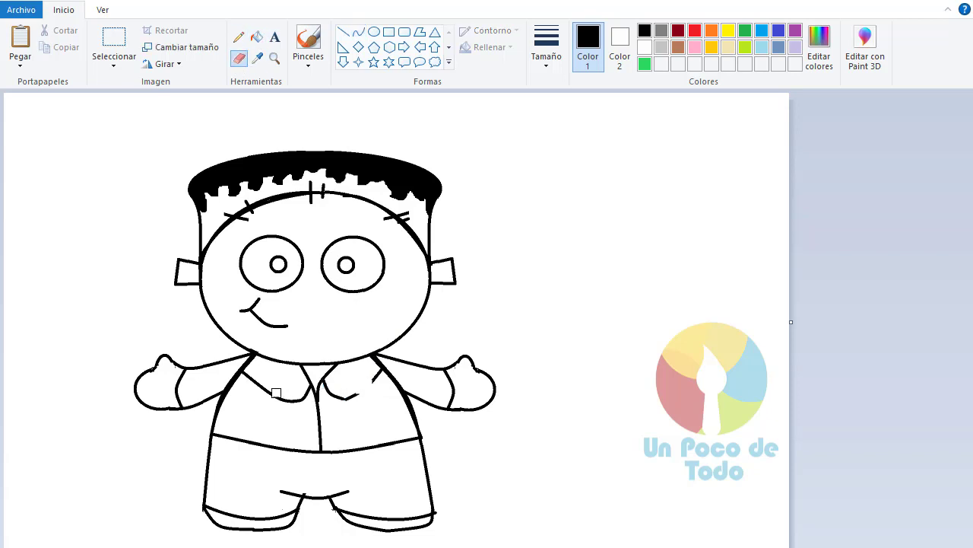
pyautogui.click(262, 386)
pyautogui.click(358, 32)
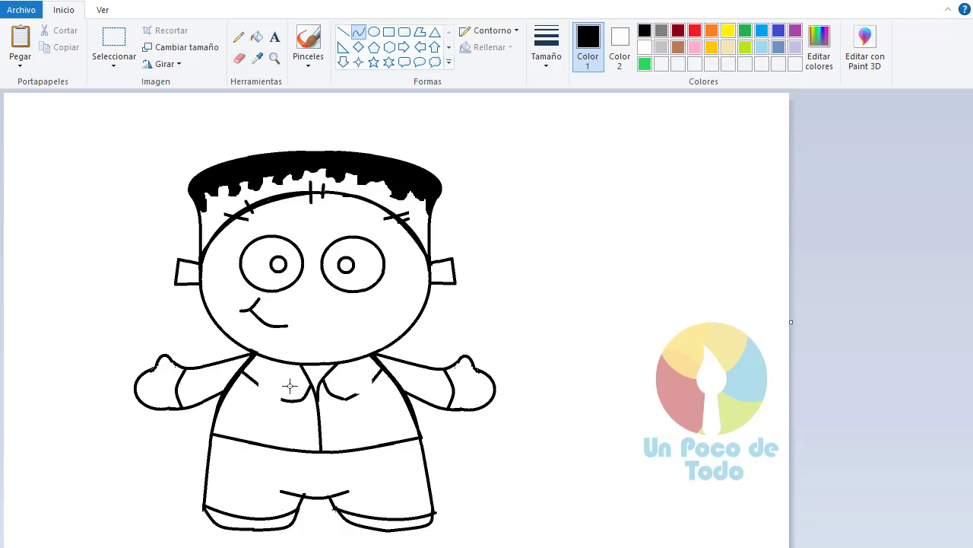
pyautogui.moveTo(282, 399); pyautogui.dragTo(282, 361)
pyautogui.click(277, 378)
pyautogui.click(278, 377)
pyautogui.moveTo(356, 394); pyautogui.dragTo(372, 381)
pyautogui.click(361, 375)
pyautogui.click(368, 381)
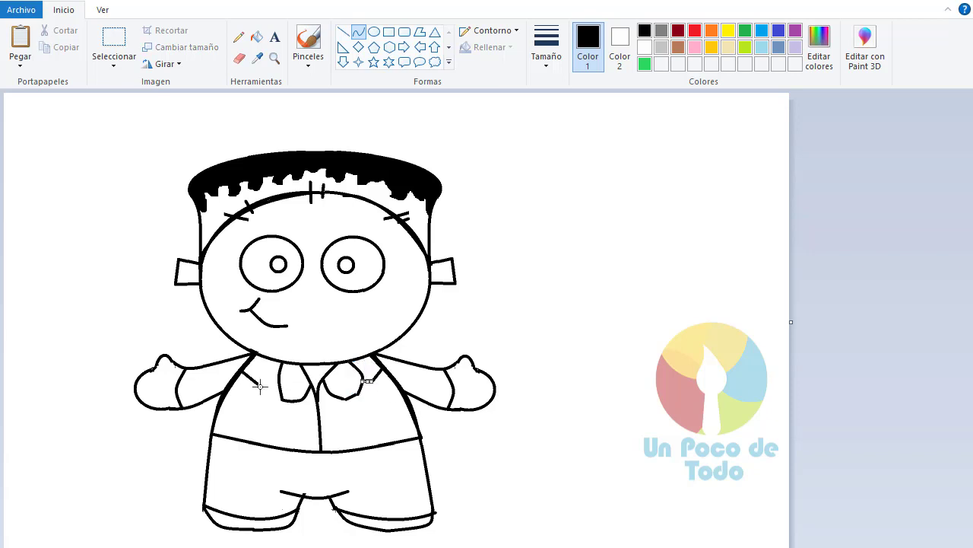
pyautogui.moveTo(258, 384)
pyautogui.mouseDown()
pyautogui.moveTo(280, 380)
pyautogui.moveTo(261, 398)
pyautogui.moveTo(259, 391)
pyautogui.mouseUp()
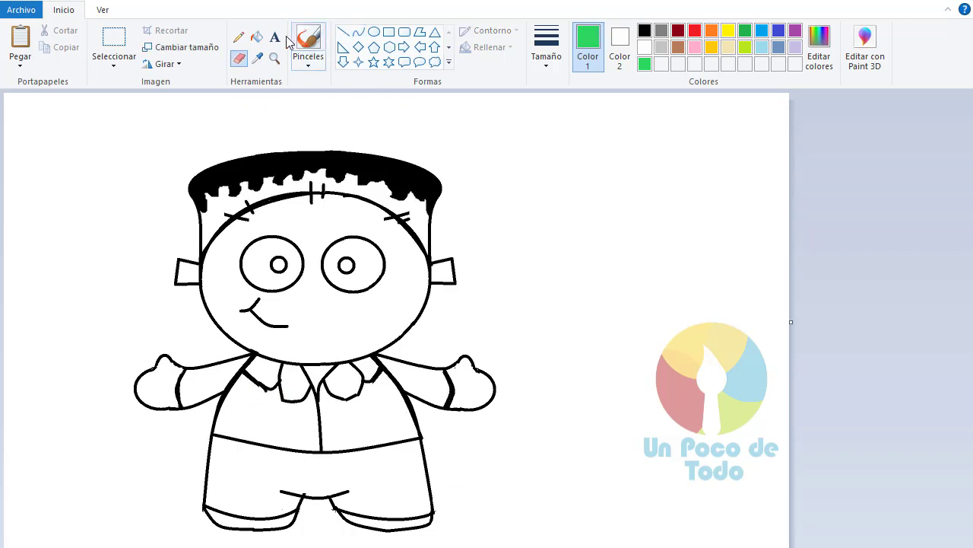
# Fill the face, forehead, both hands, the neck opening and both feet with the custom bright green
pyautogui.click(256, 37)
pyautogui.click(409, 309)
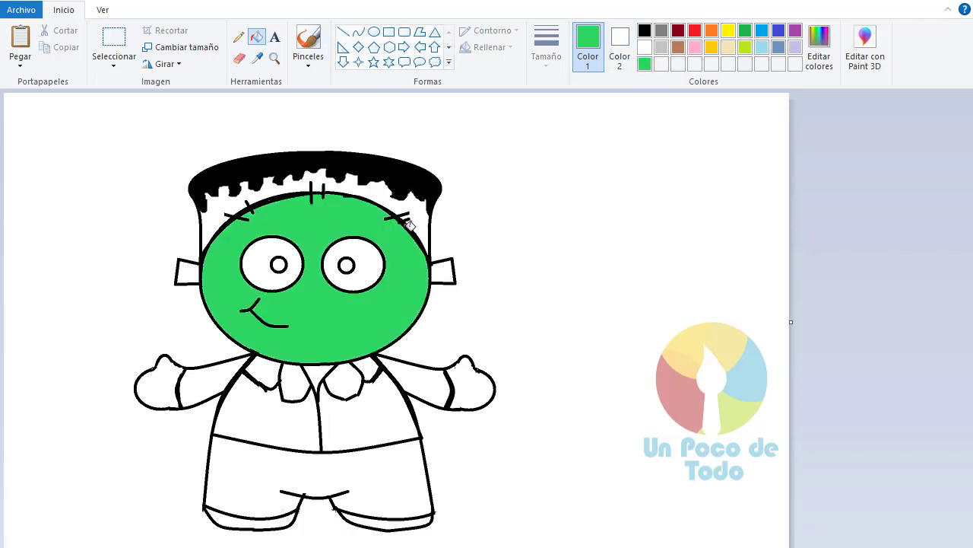
pyautogui.click(428, 213)
pyautogui.click(159, 387)
pyautogui.click(480, 383)
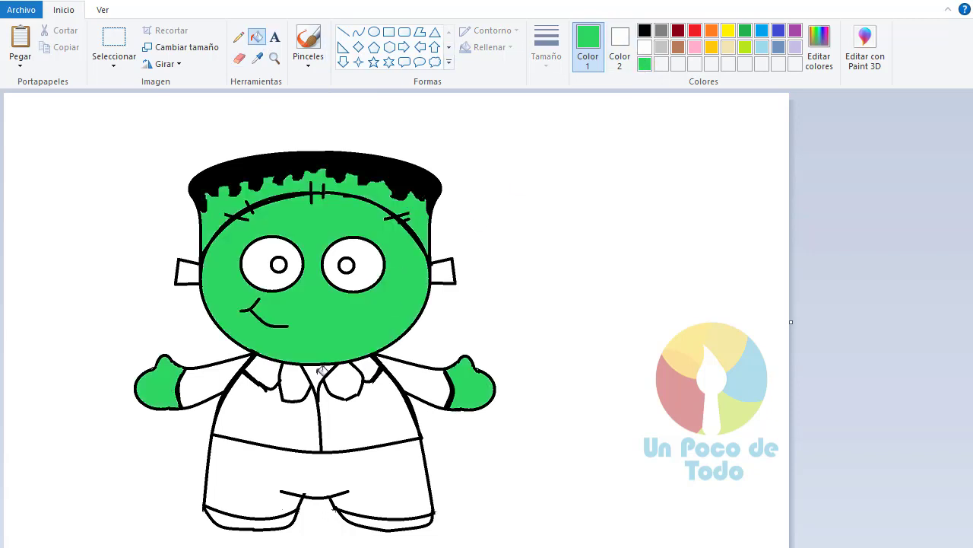
pyautogui.click(320, 373)
pyautogui.click(258, 522)
pyautogui.click(384, 521)
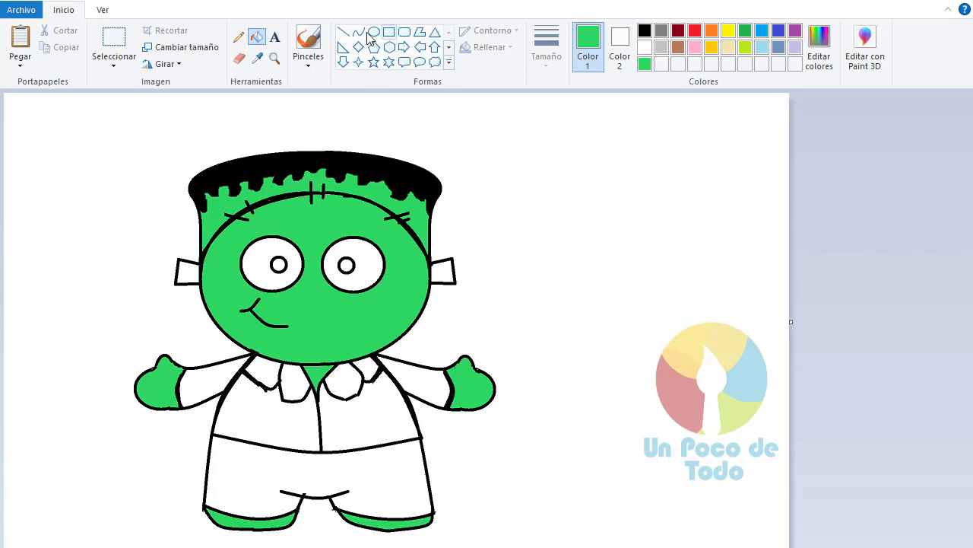
# Fill both halves of the shirt, the collar pieces and both sleeves with bright turquoise blue
pyautogui.click(763, 34)
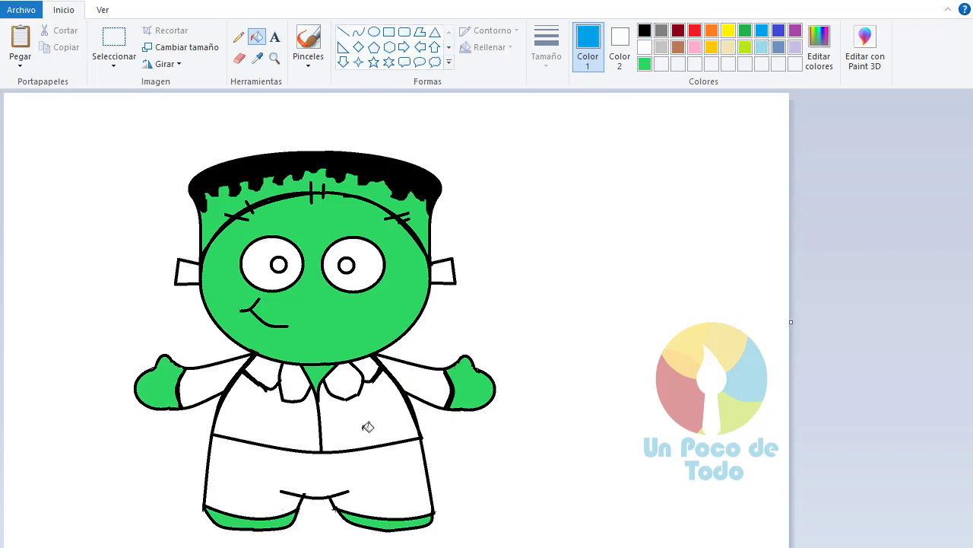
pyautogui.click(369, 426)
pyautogui.click(258, 421)
pyautogui.click(262, 376)
pyautogui.click(296, 384)
pyautogui.click(342, 384)
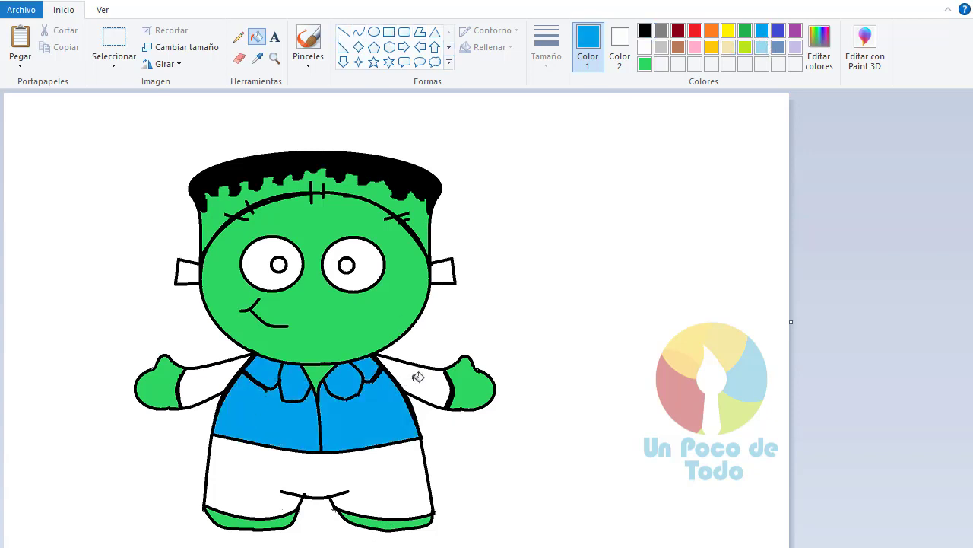
pyautogui.click(418, 374)
pyautogui.click(226, 374)
# Try blue-grey on the trousers, and settle on black as the fill for the trousers and both pupils
pyautogui.click(779, 47)
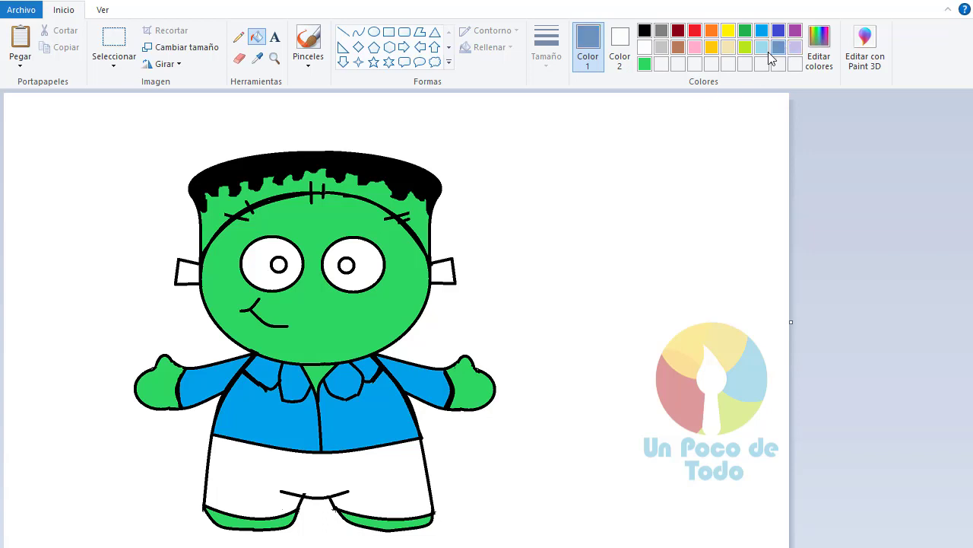
pyautogui.click(384, 483)
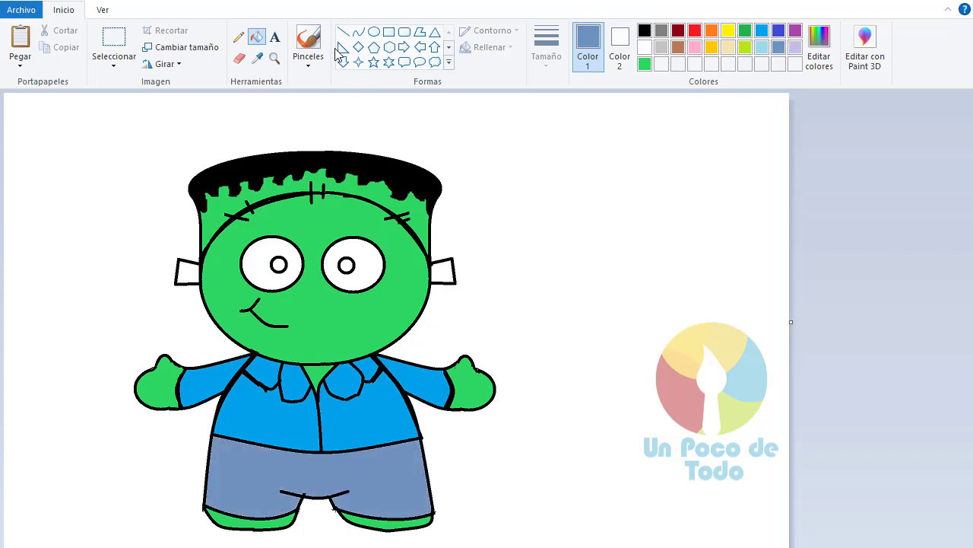
pyautogui.click(644, 30)
pyautogui.click(390, 478)
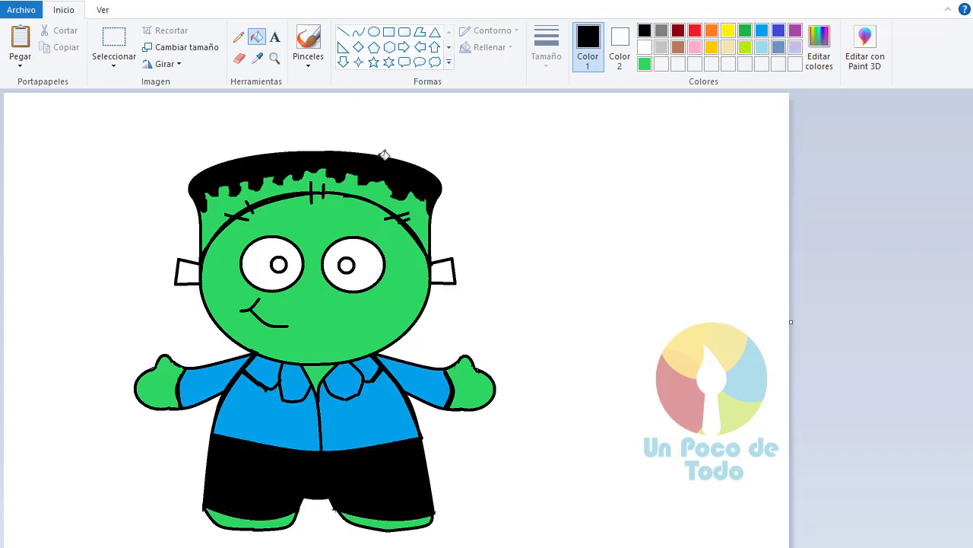
pyautogui.click(347, 265)
pyautogui.click(278, 264)
# Fill the bolts on both sides of the head with dark grey
pyautogui.click(660, 31)
pyautogui.click(449, 270)
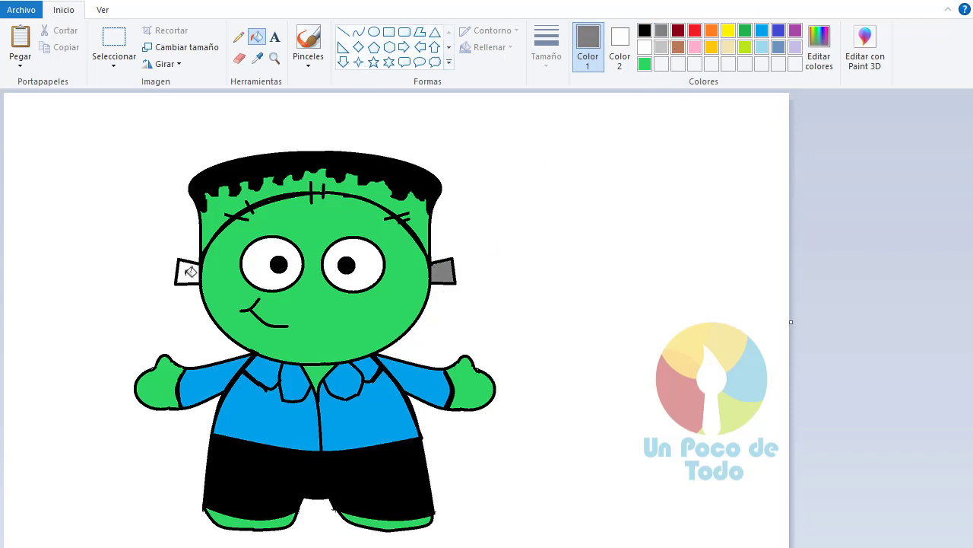
pyautogui.click(187, 272)
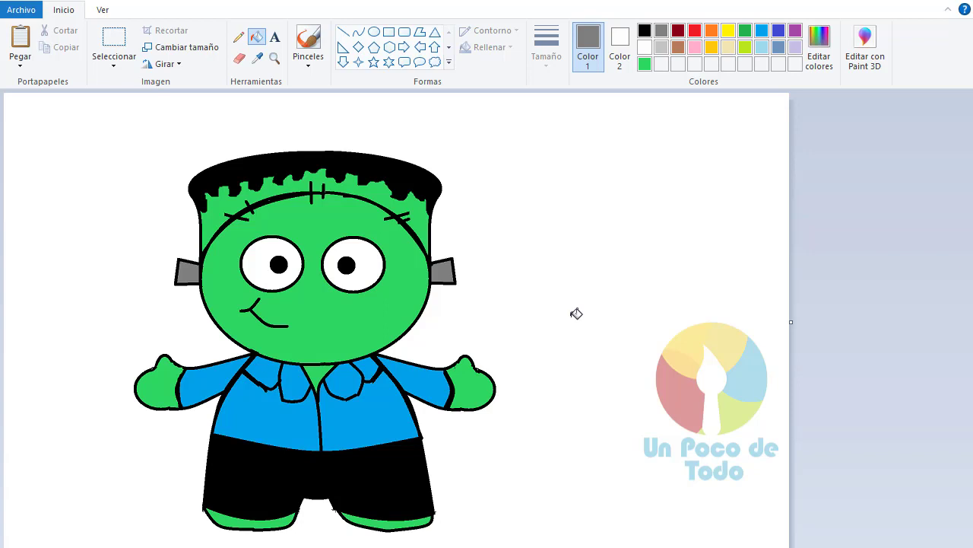